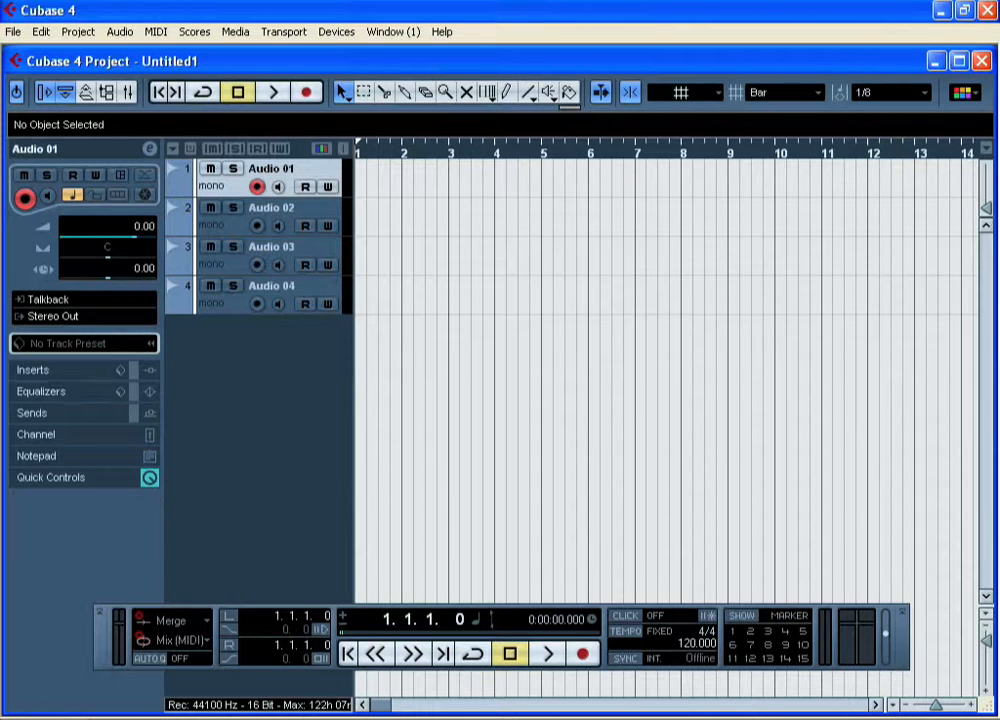
Import the Caixa L1 loop from the P9_LA2_CPR1_Loops folder onto track Audio 01 and play it back briefly.
click(8, 32)
mouse_move(193, 300)
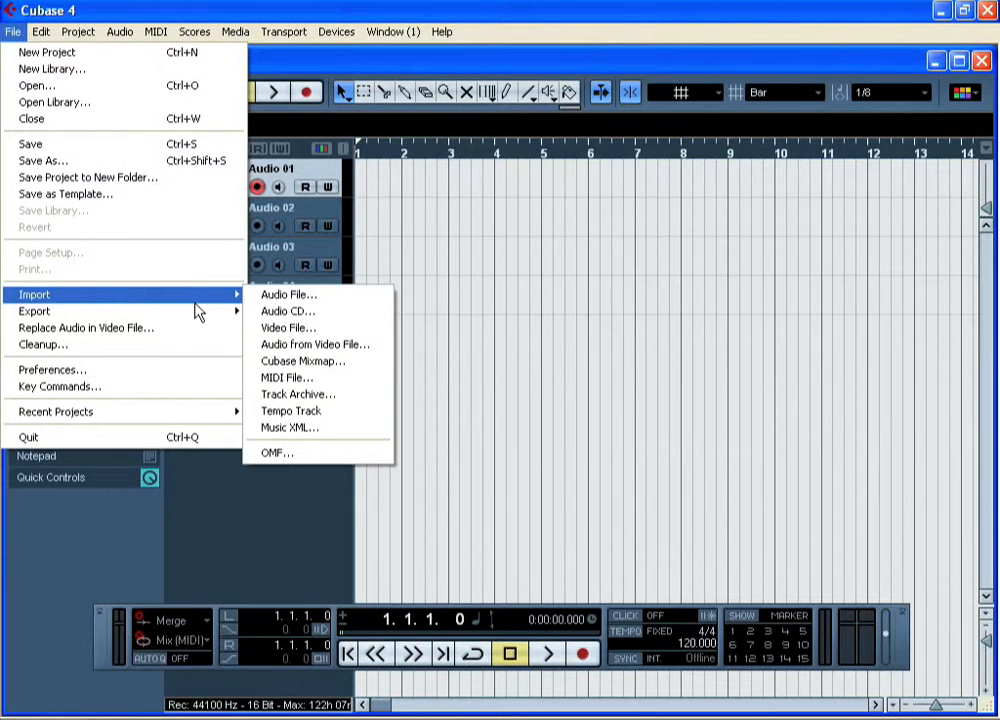
click(370, 296)
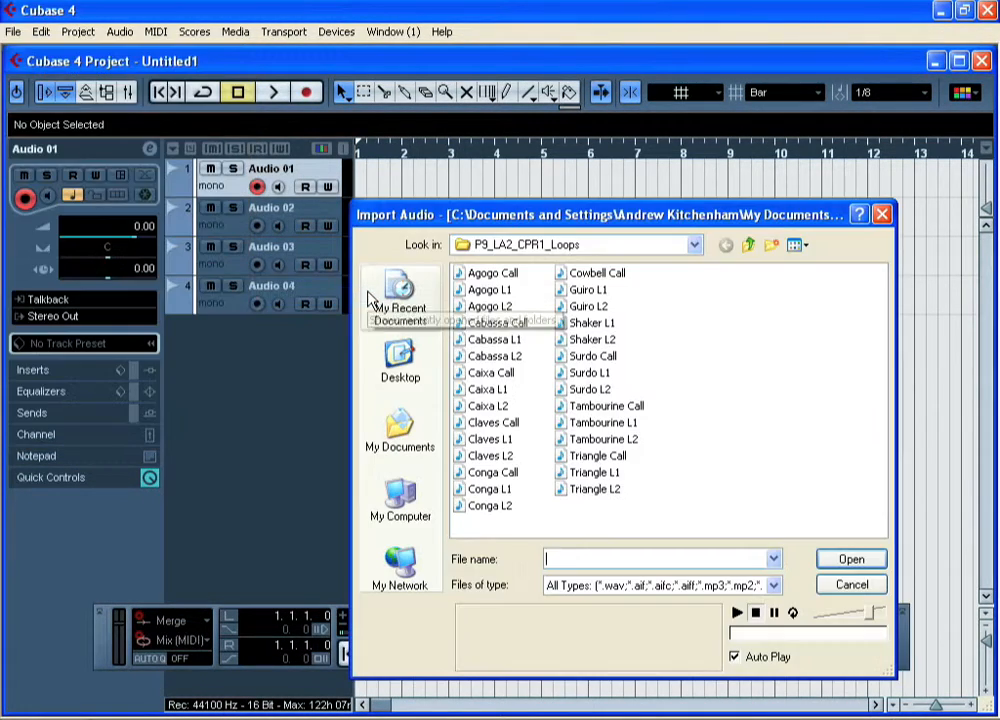
click(749, 247)
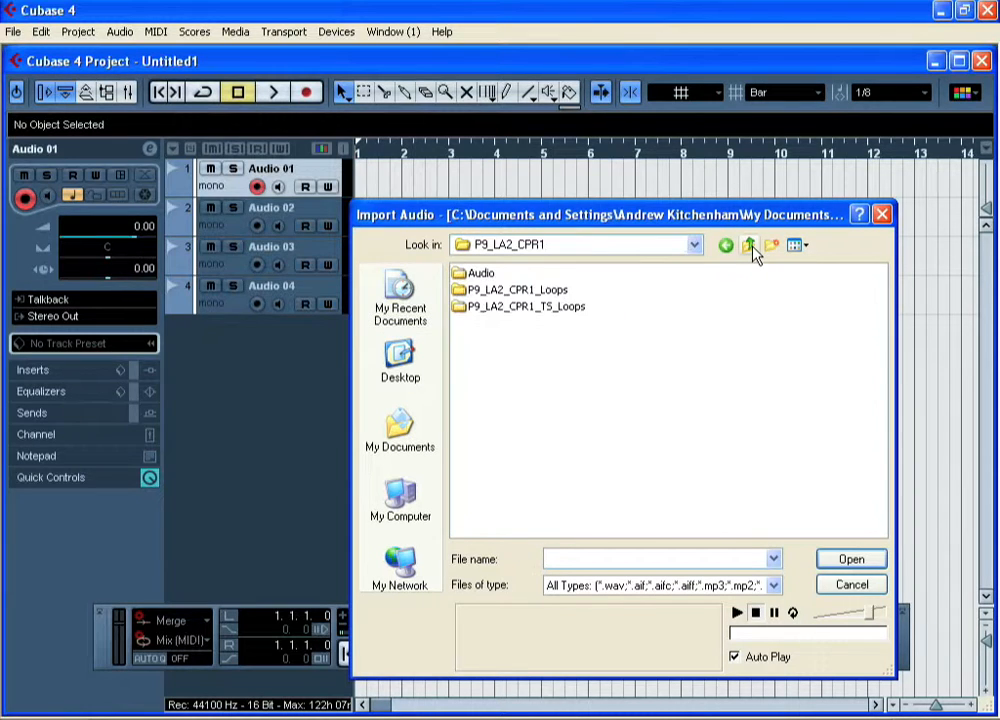
double_click(550, 291)
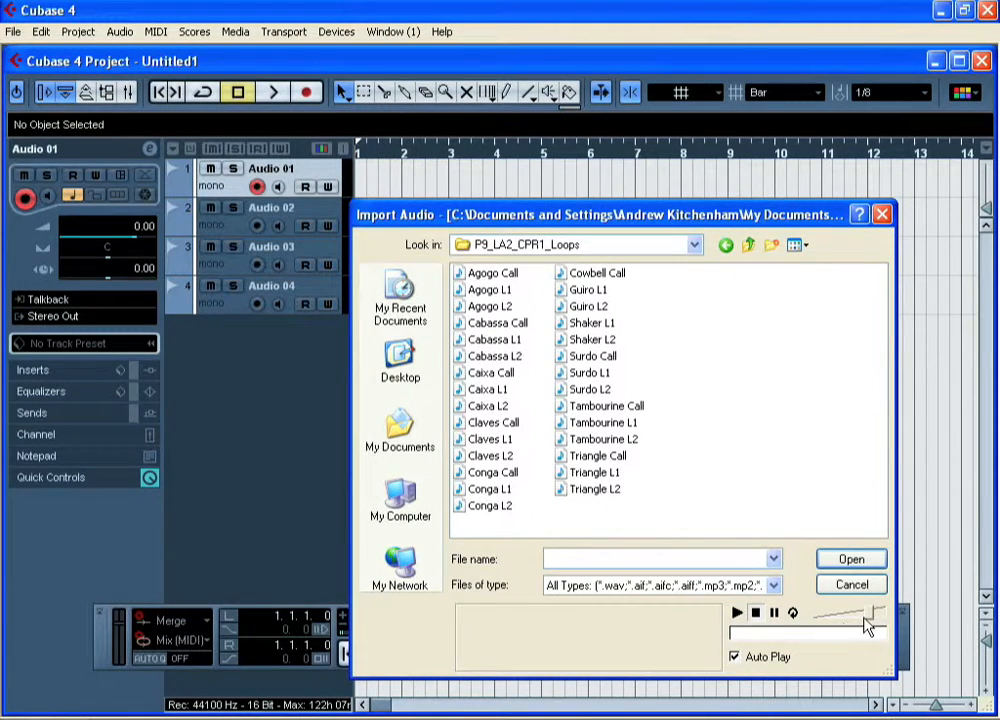
click(496, 490)
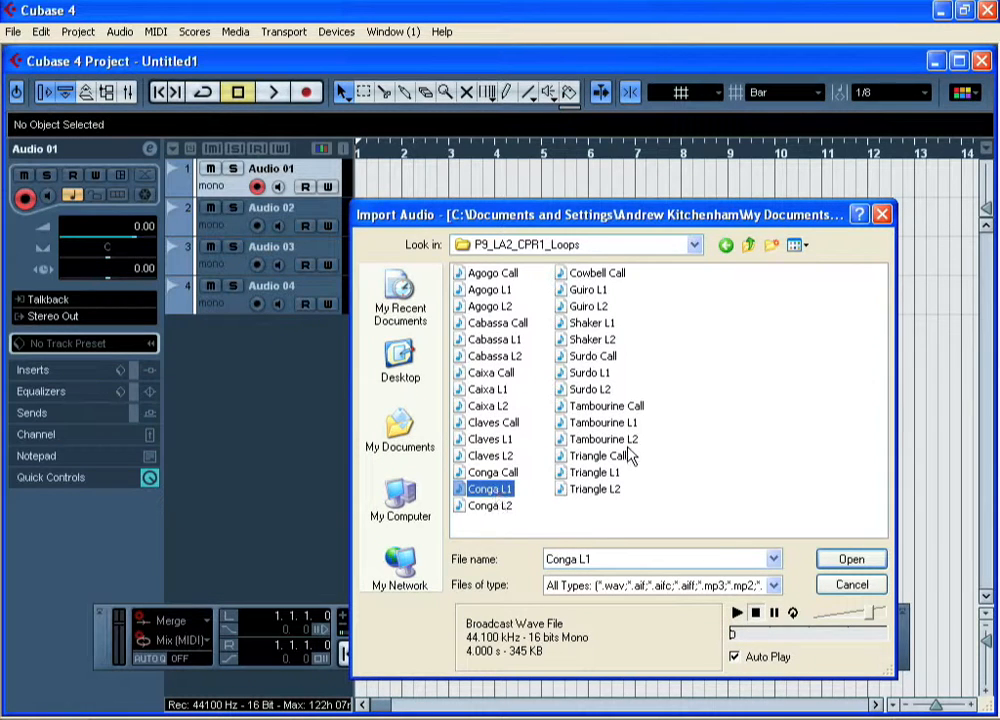
click(482, 390)
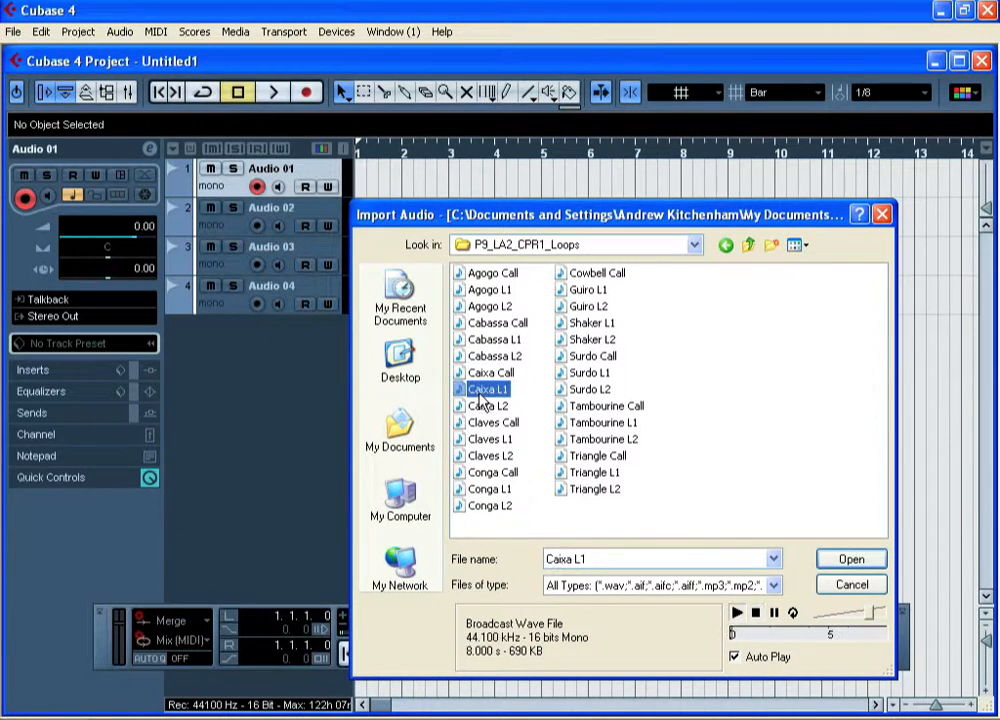
click(851, 560)
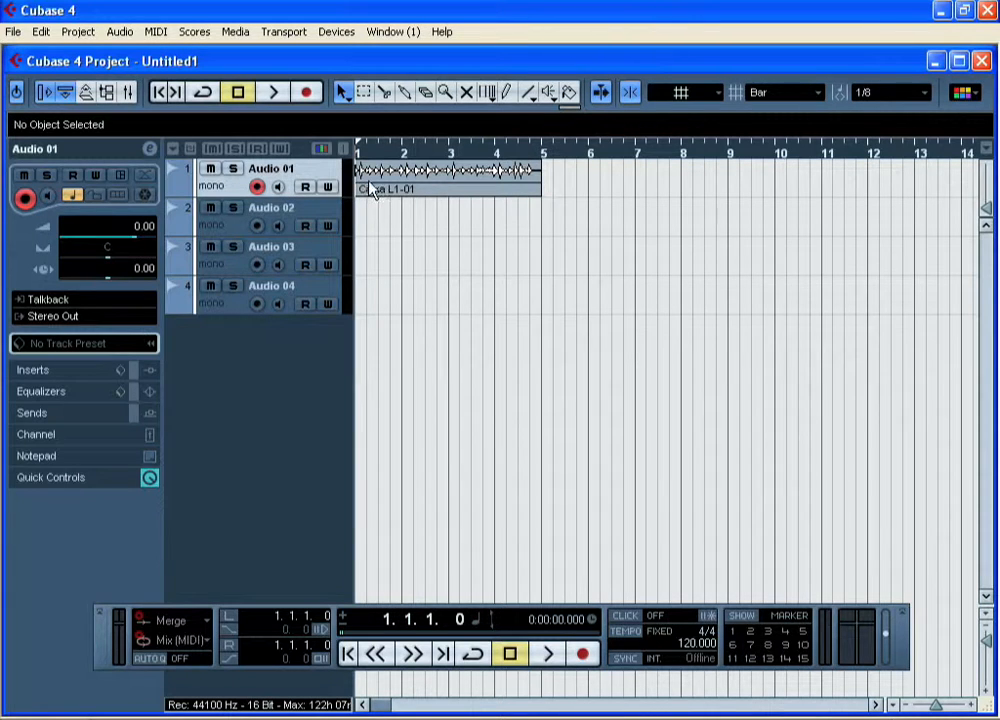
click(549, 656)
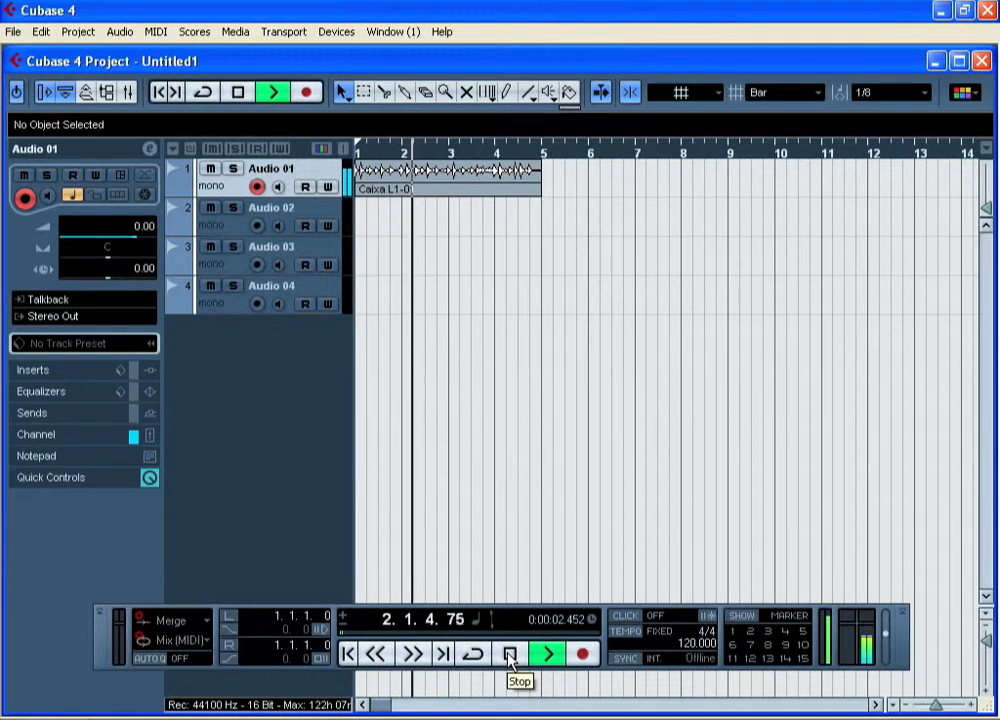
click(510, 655)
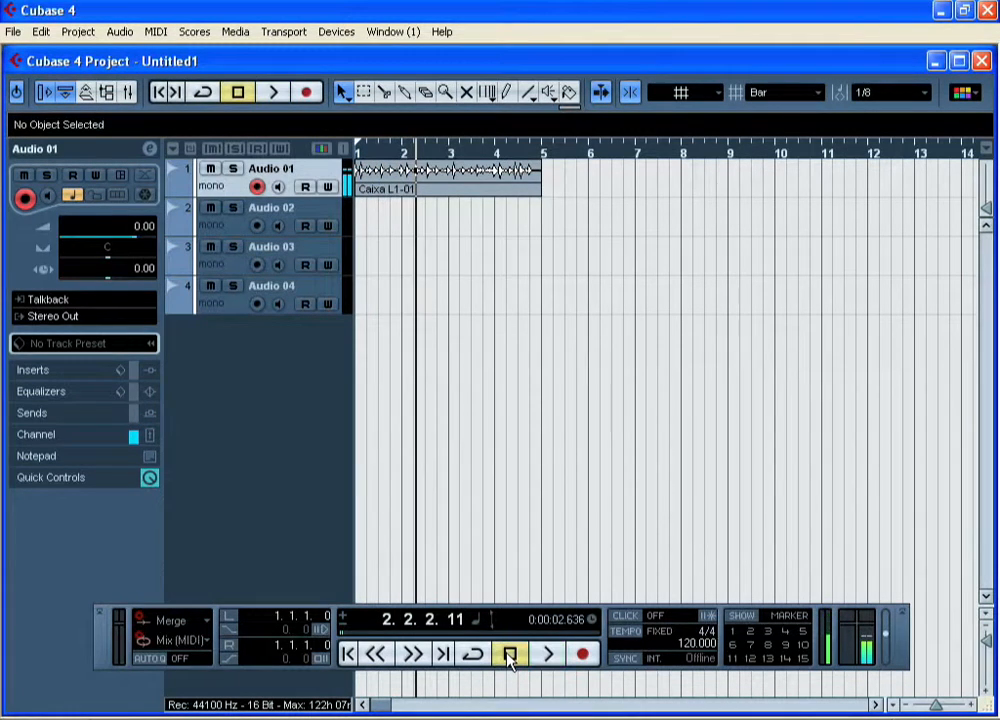
Import the Shaker L1 loop onto track Audio 02.
click(226, 227)
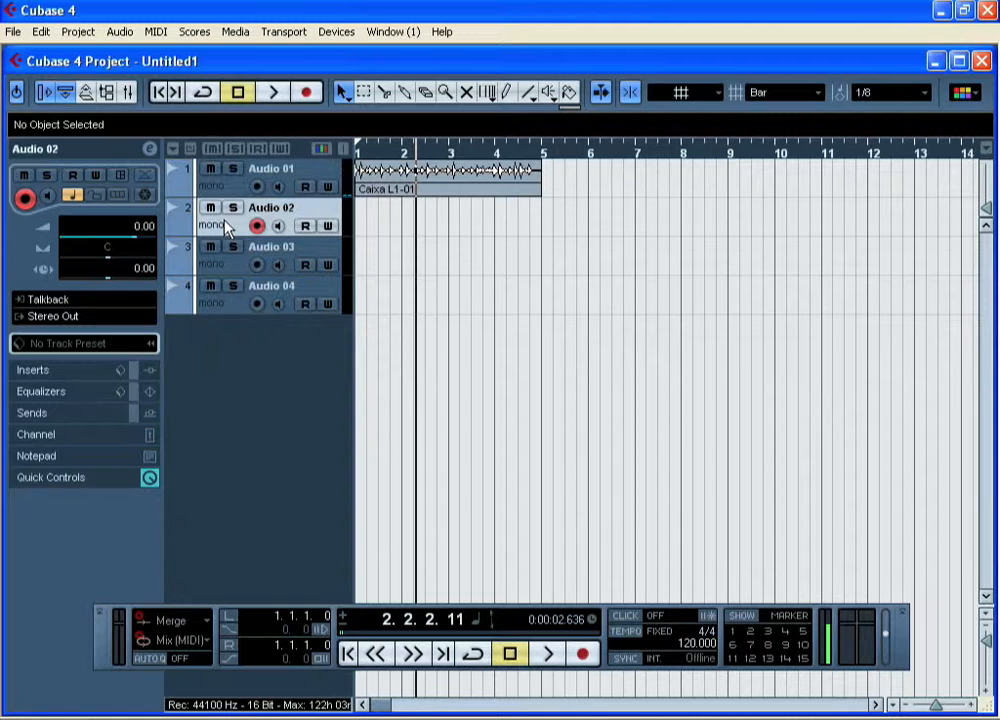
click(13, 32)
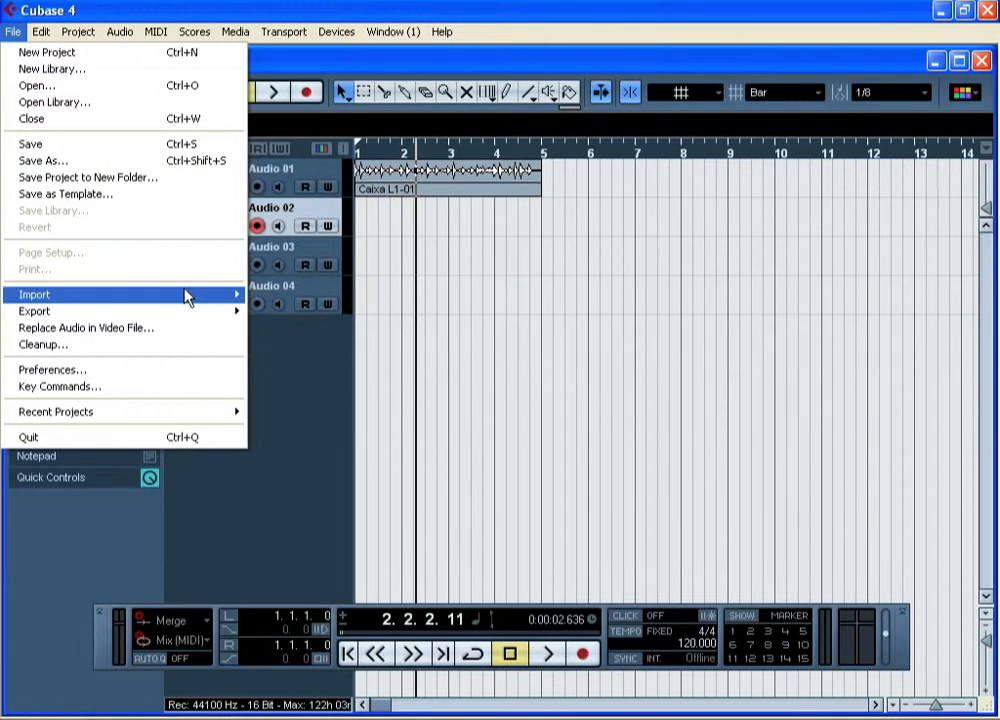
mouse_move(187, 294)
click(310, 299)
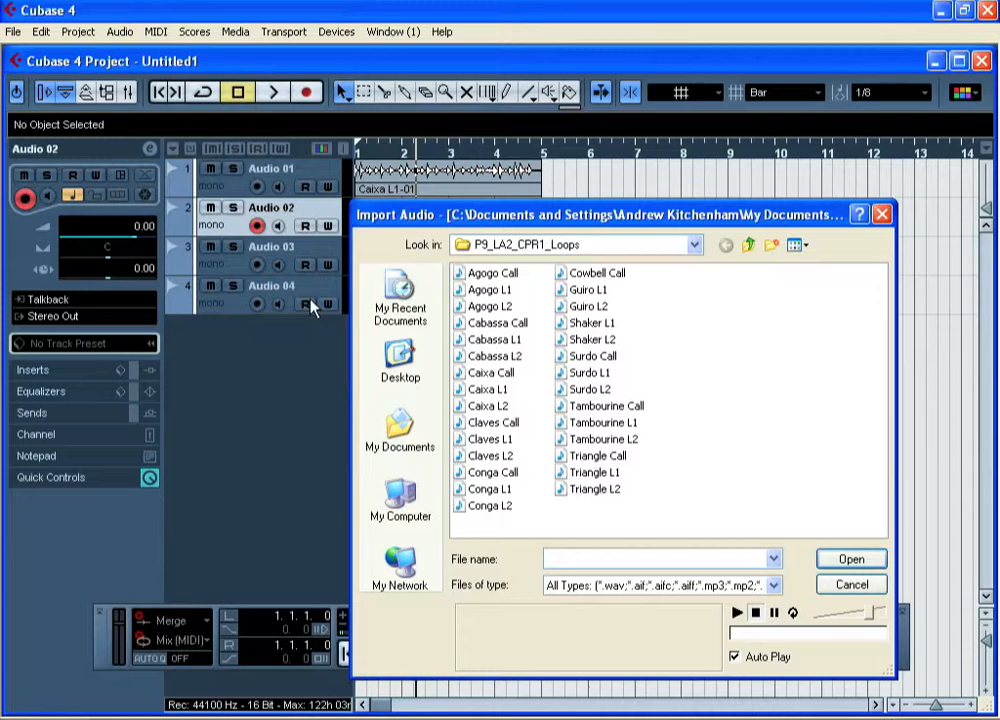
click(578, 326)
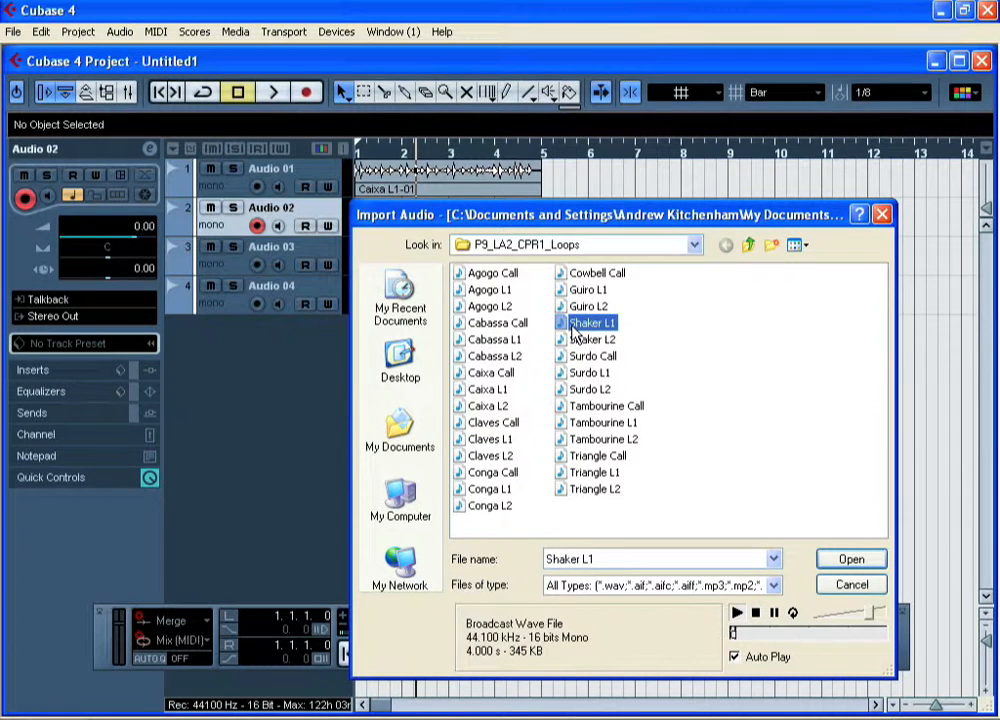
click(860, 562)
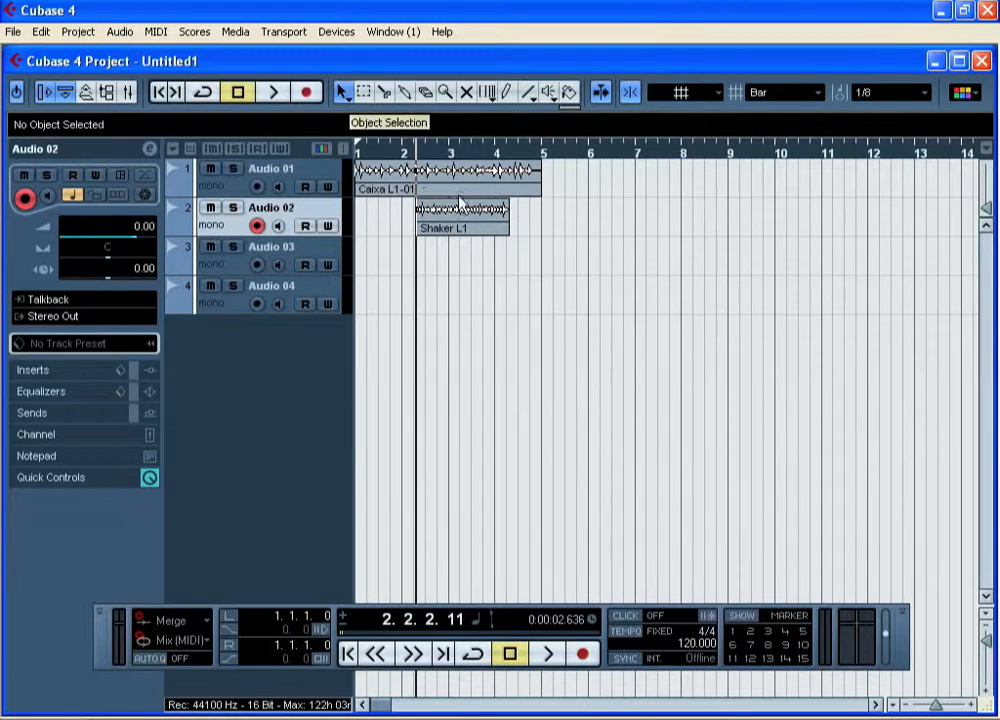
Move the Shaker L1 clip to the start of bar 1 and play both loops from the project start.
click(466, 222)
drag(475, 230, 420, 230)
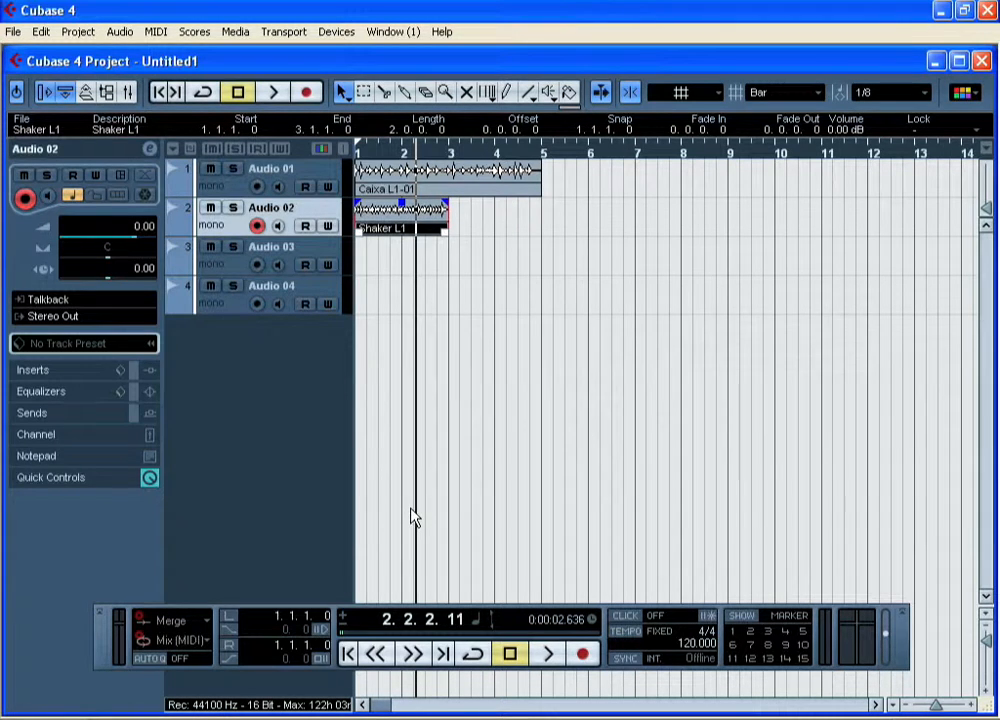
click(347, 653)
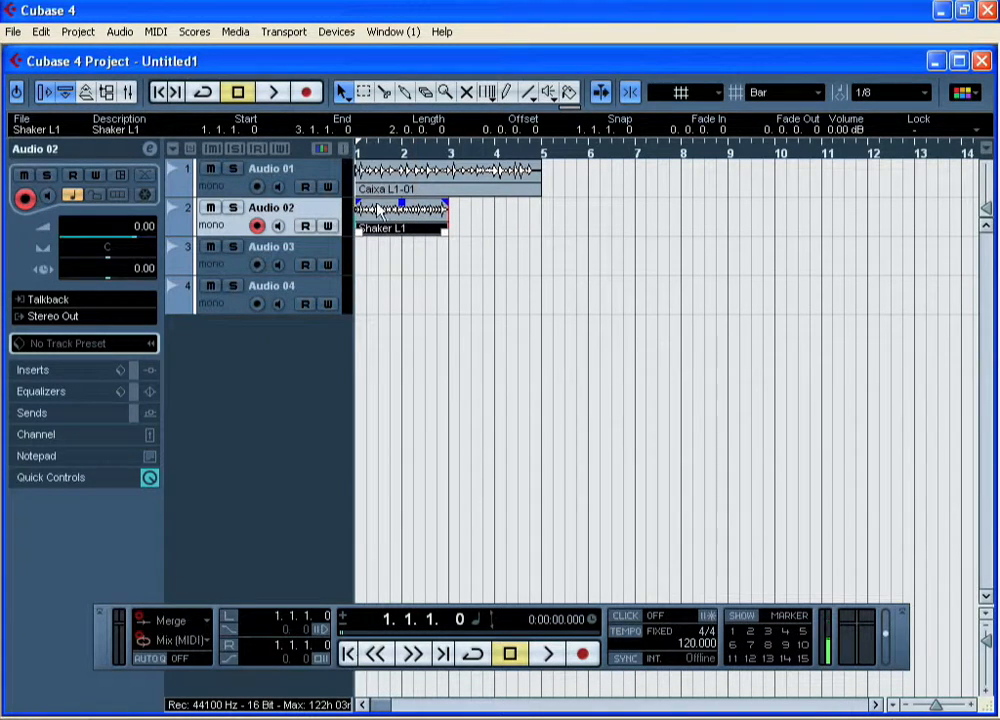
click(545, 665)
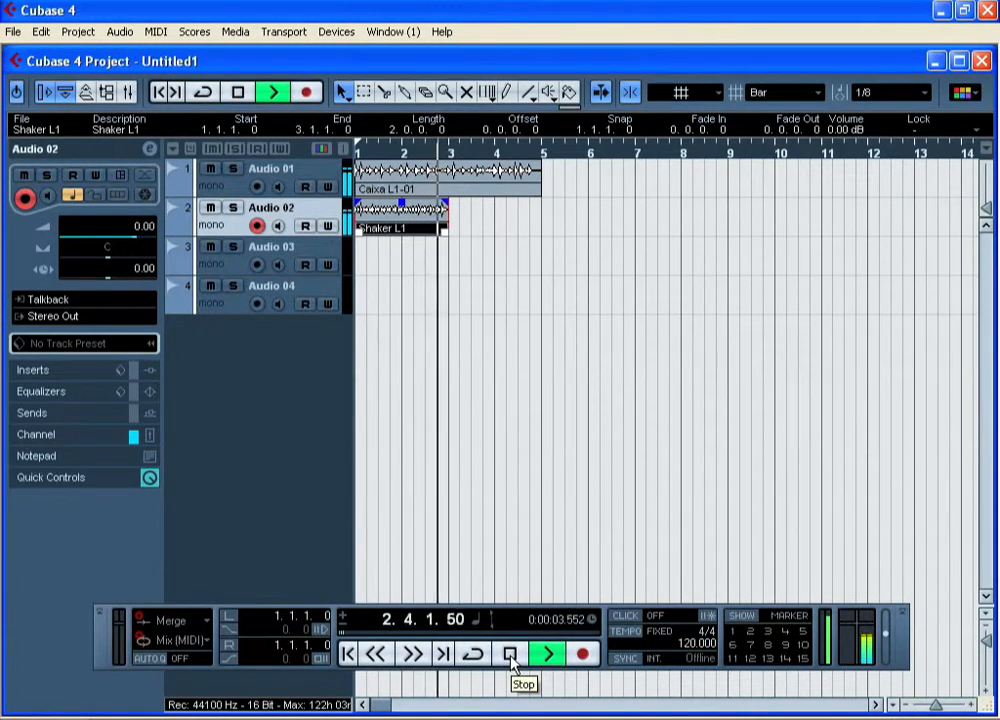
click(510, 655)
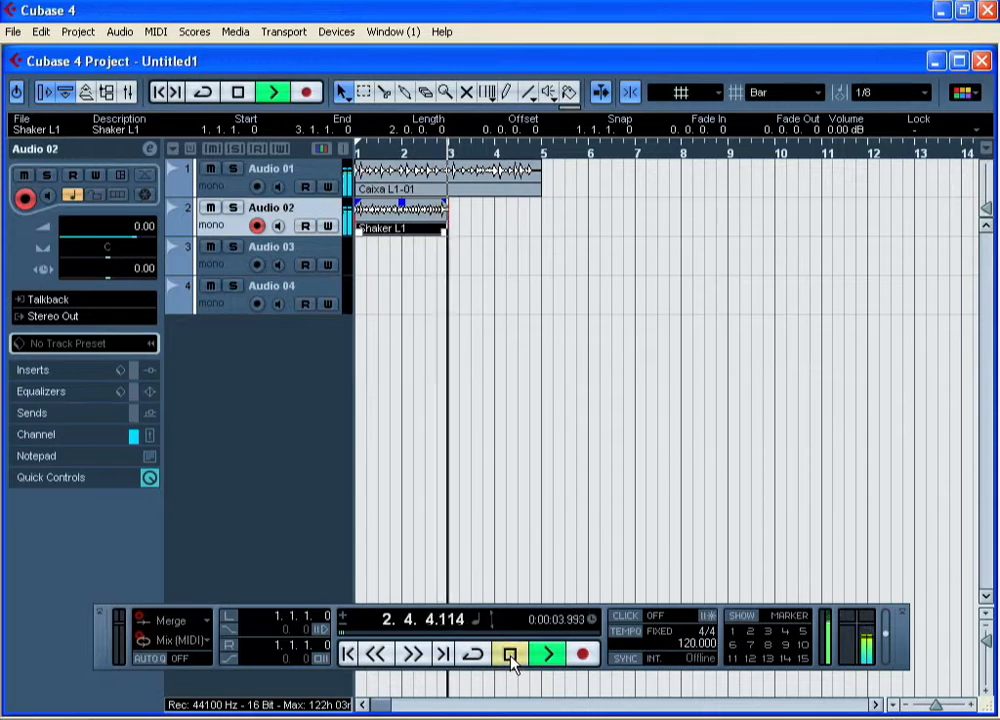
click(355, 662)
Import the Agogo L2 loop onto track Audio 03 at the project start.
click(228, 270)
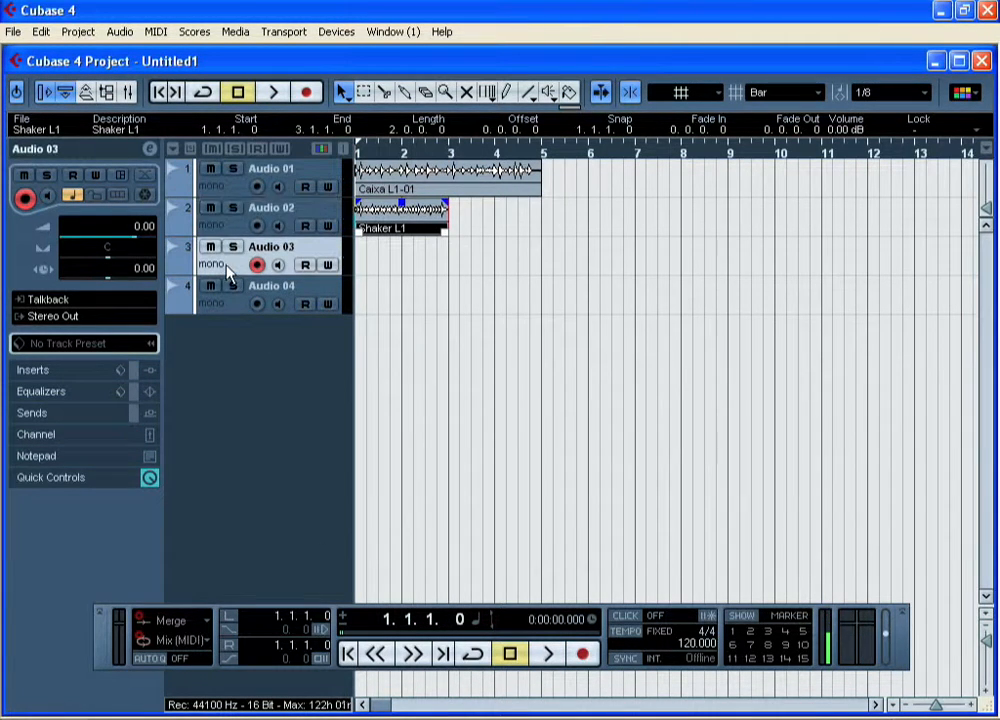
click(13, 31)
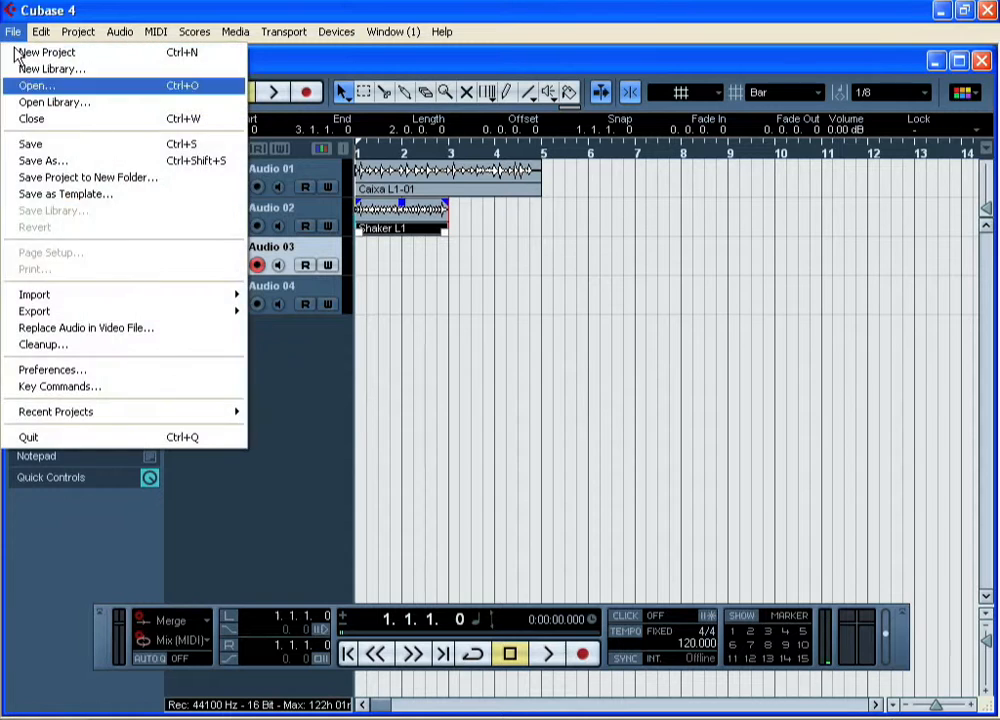
mouse_move(146, 304)
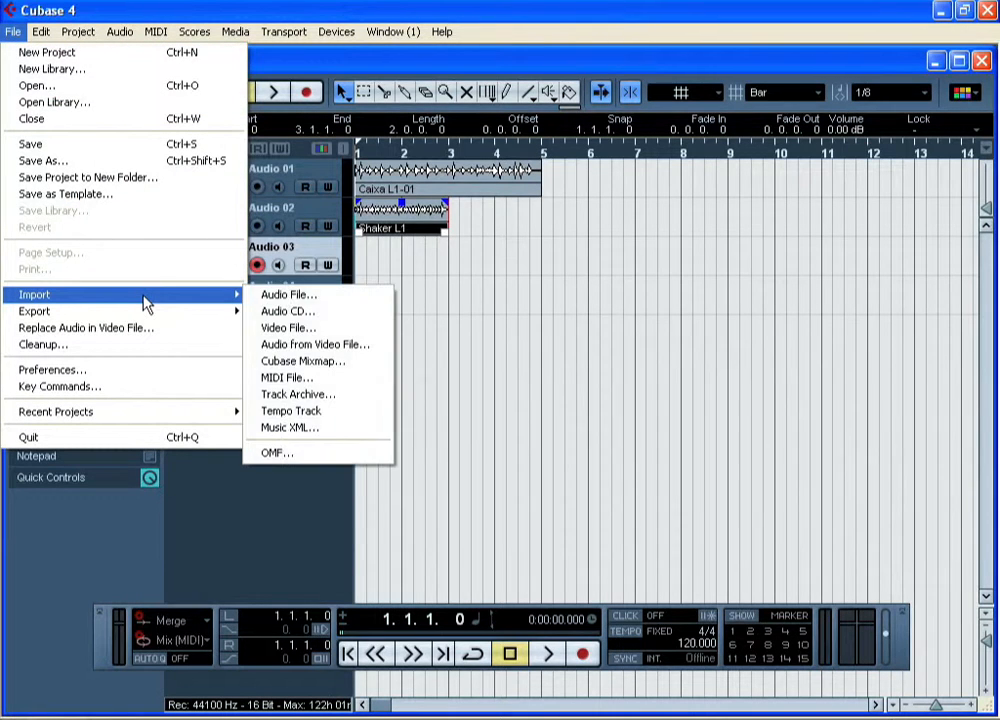
click(367, 298)
click(495, 306)
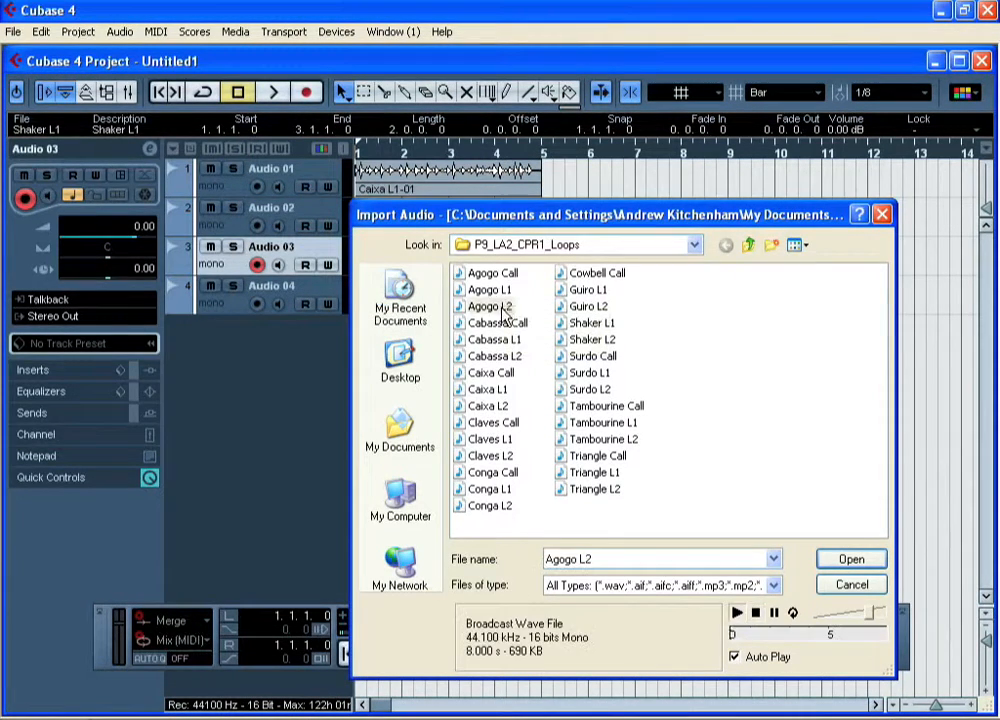
click(848, 562)
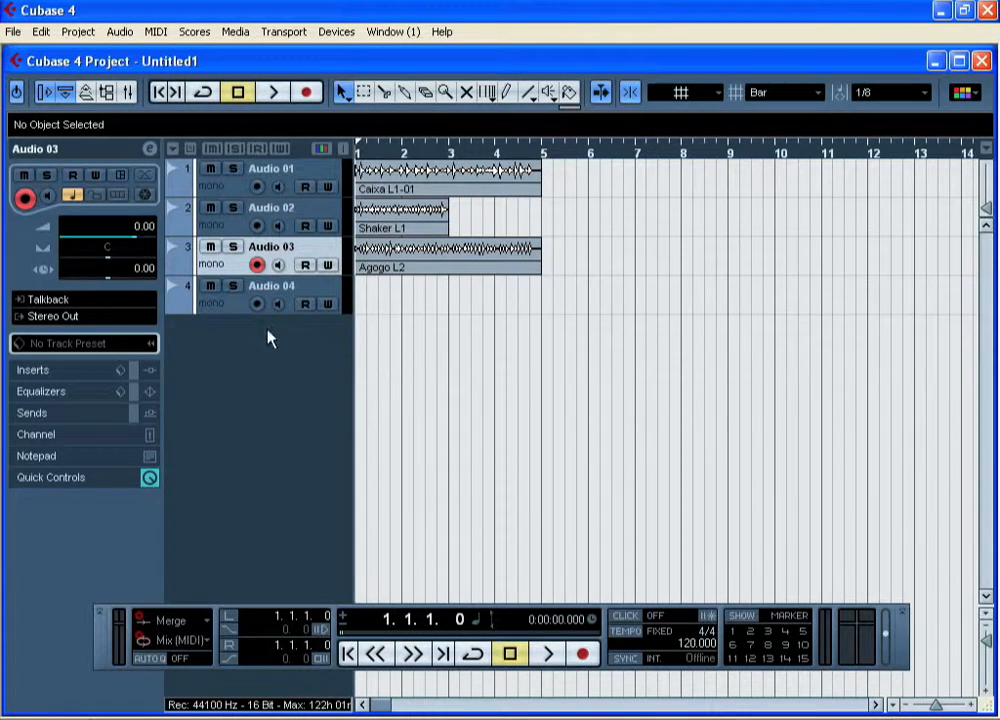
Import the Surdo L2 loop onto track Audio 04 and play all four loops together.
click(232, 310)
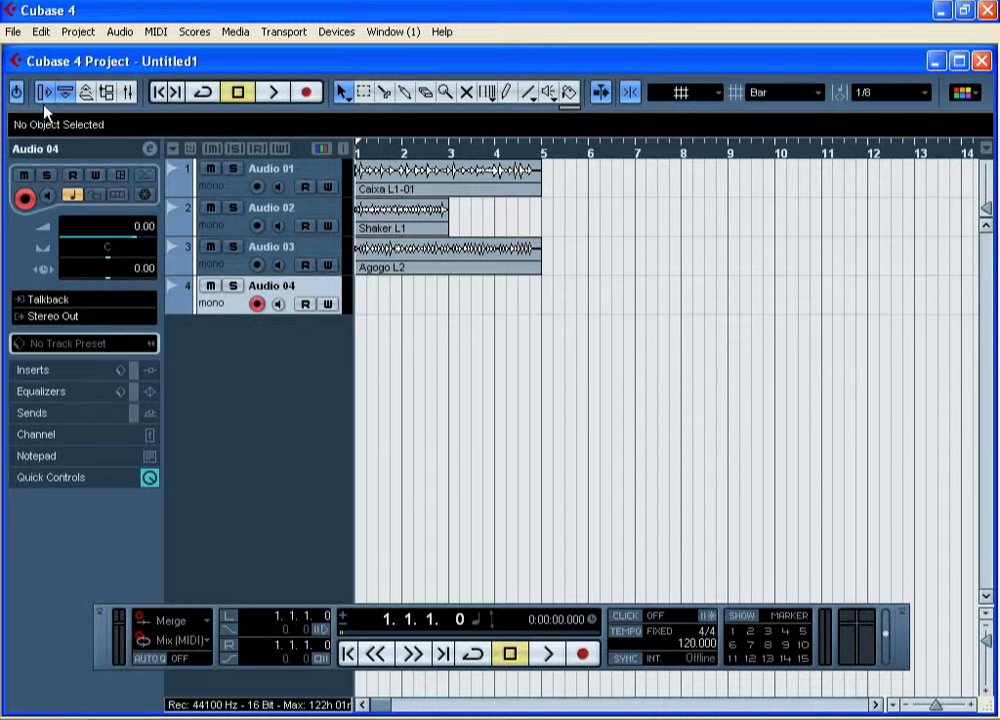
click(13, 31)
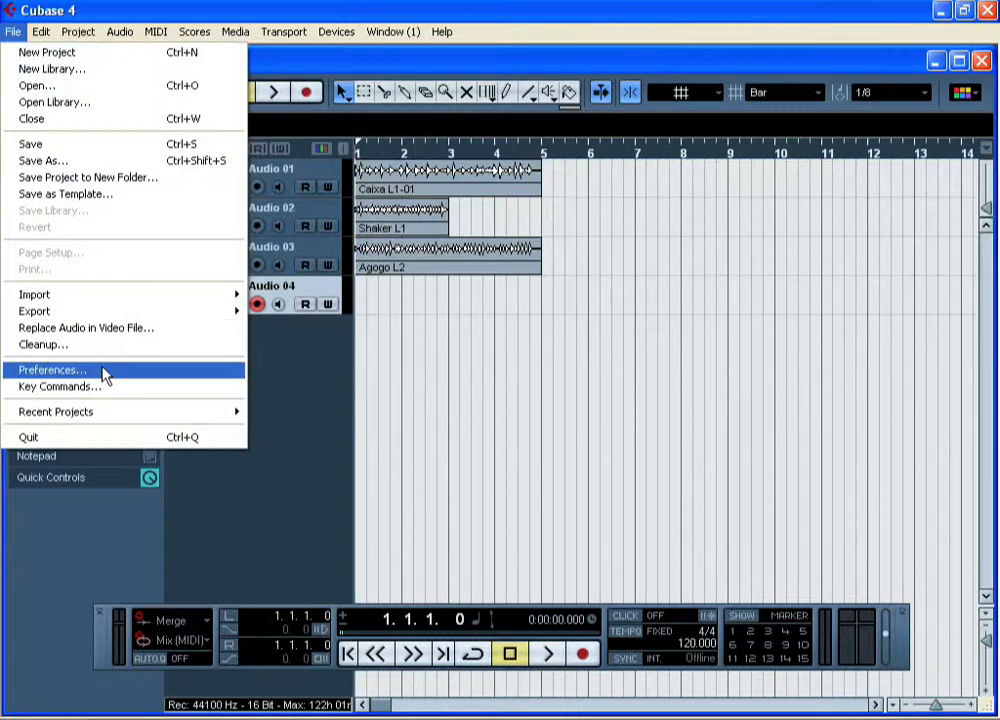
mouse_move(128, 296)
click(347, 297)
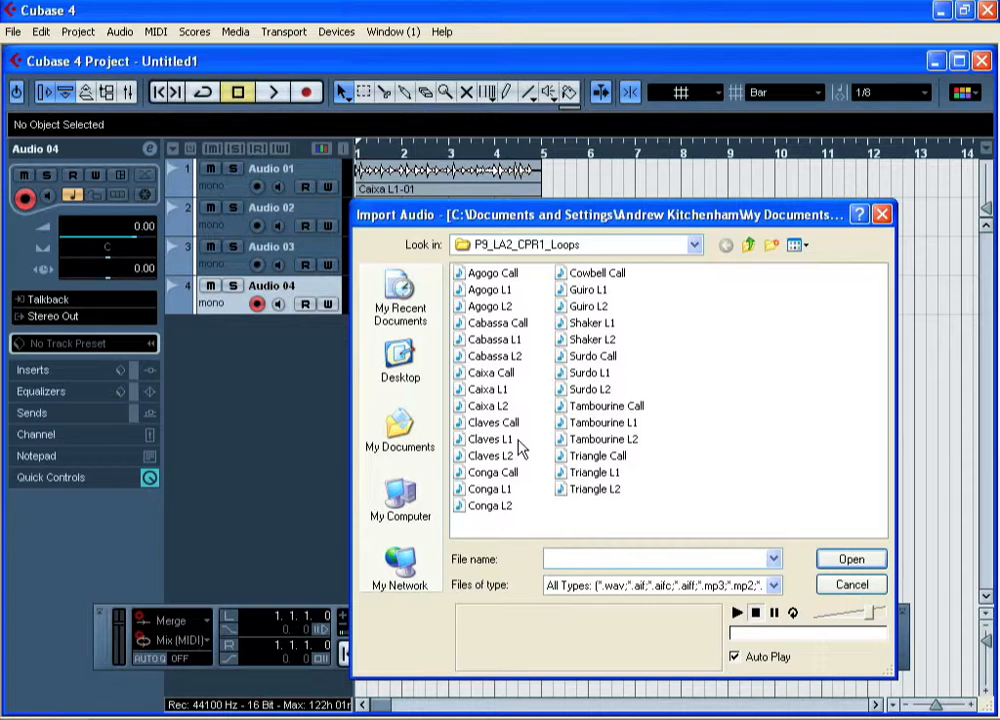
click(590, 389)
click(845, 560)
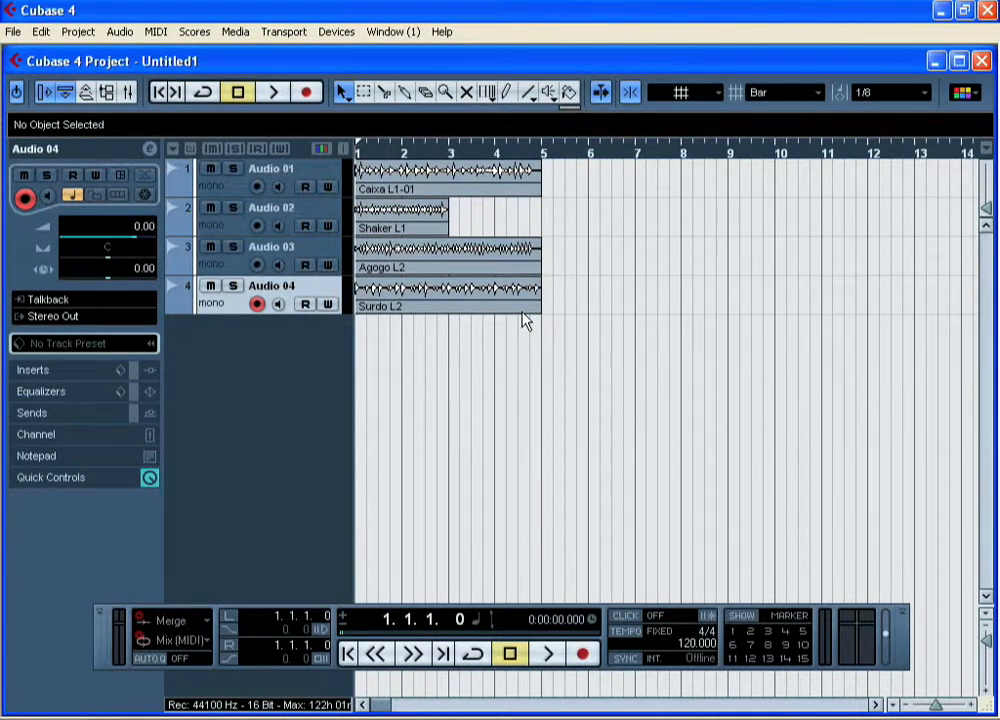
click(548, 655)
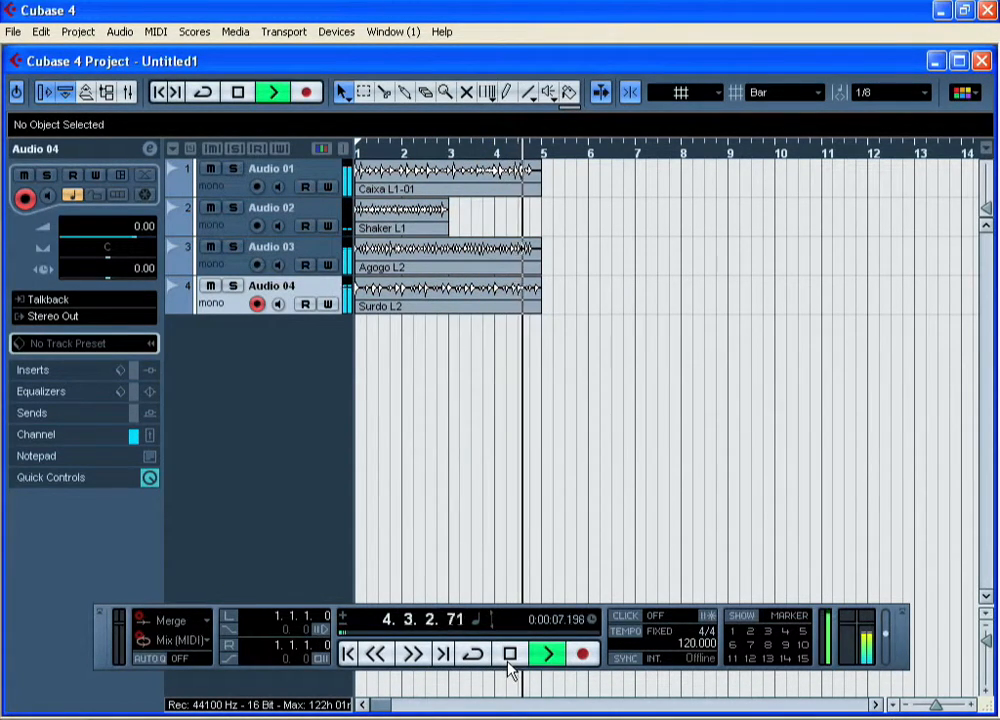
click(508, 660)
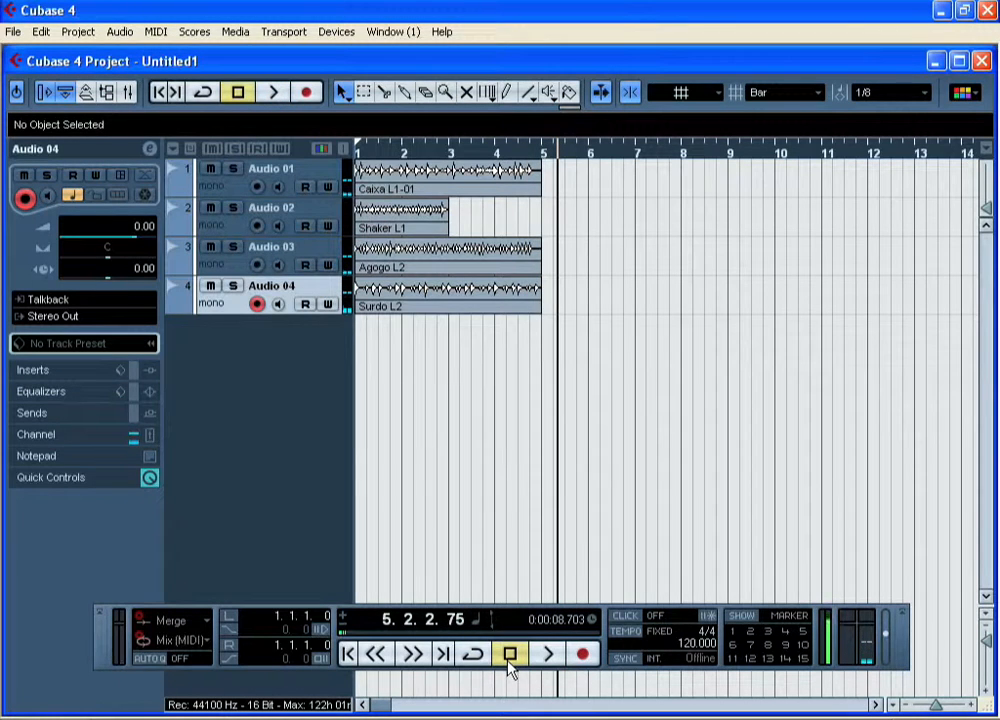
Open the Pool to review the imported audio files, moving its window clear of the tracks before hiding it.
click(312, 168)
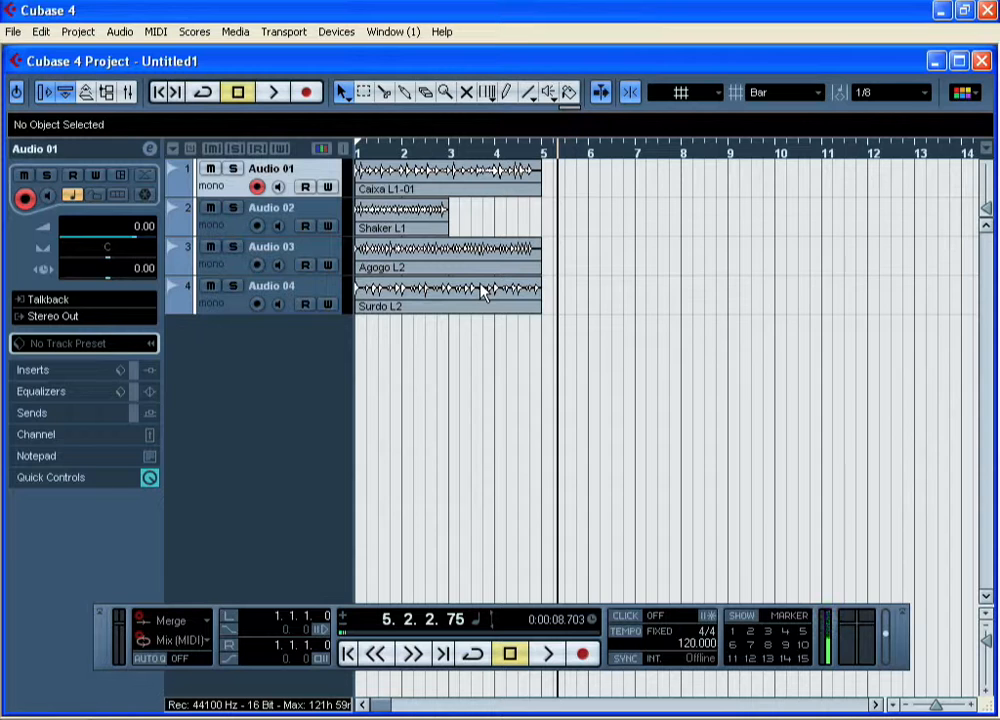
click(236, 32)
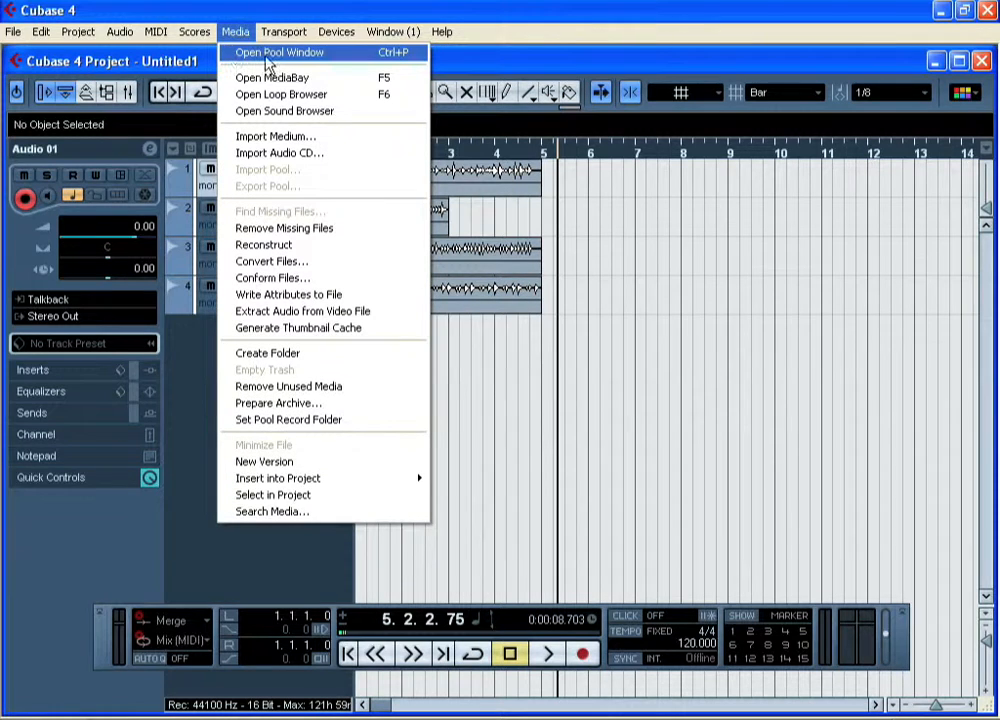
click(417, 58)
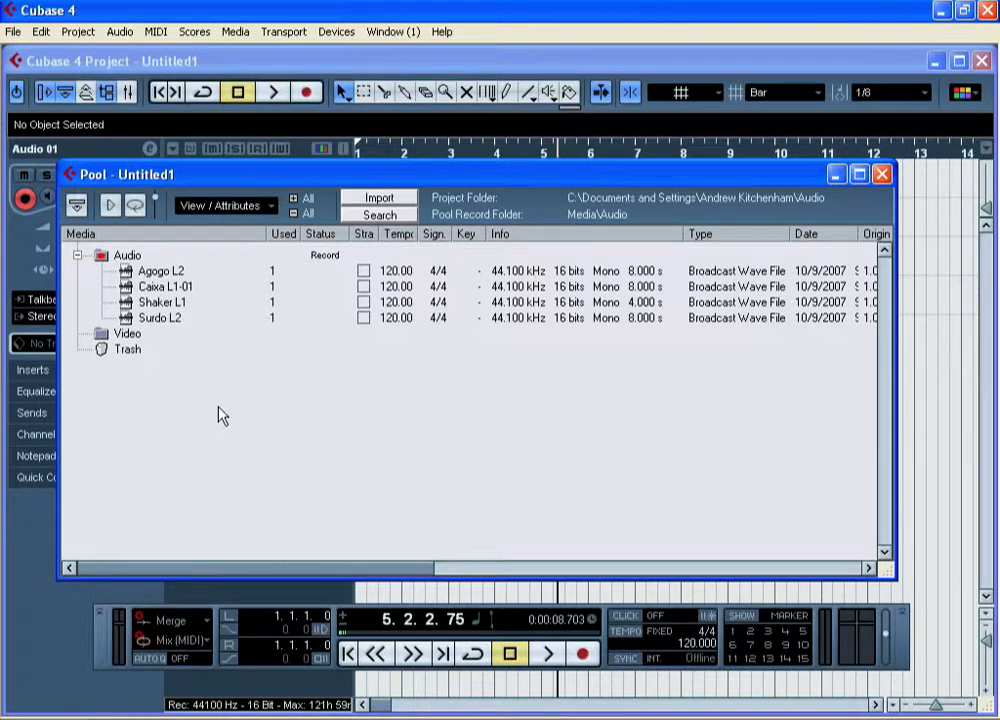
drag(422, 187, 947, 161)
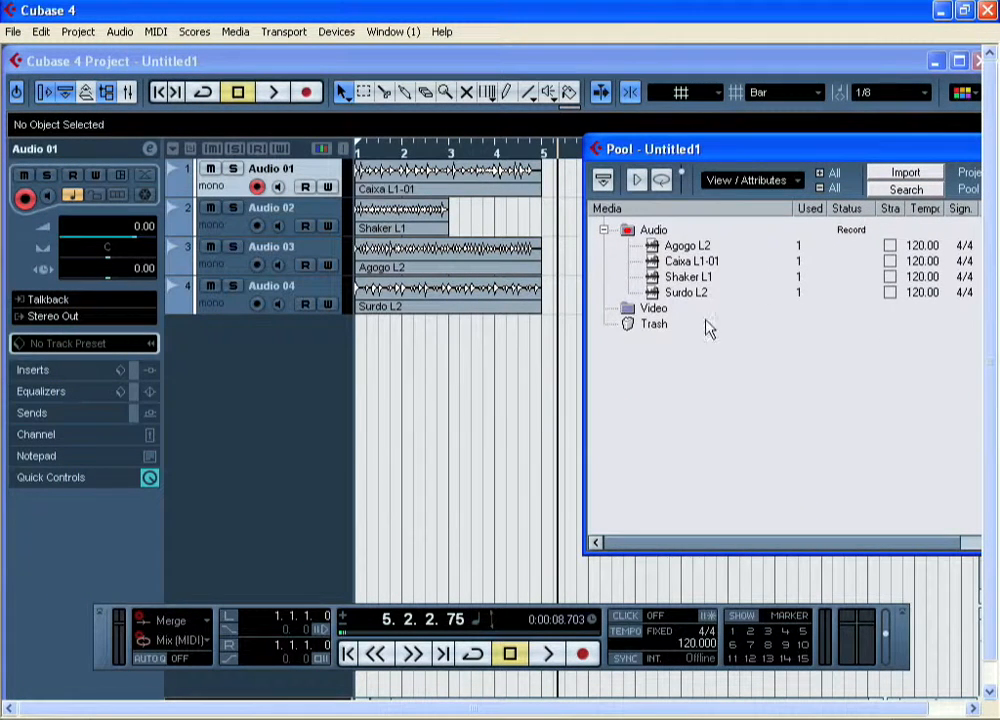
key(ctrl+p)
Add one mono audio track below the Surdo L2 track.
right_click(225, 359)
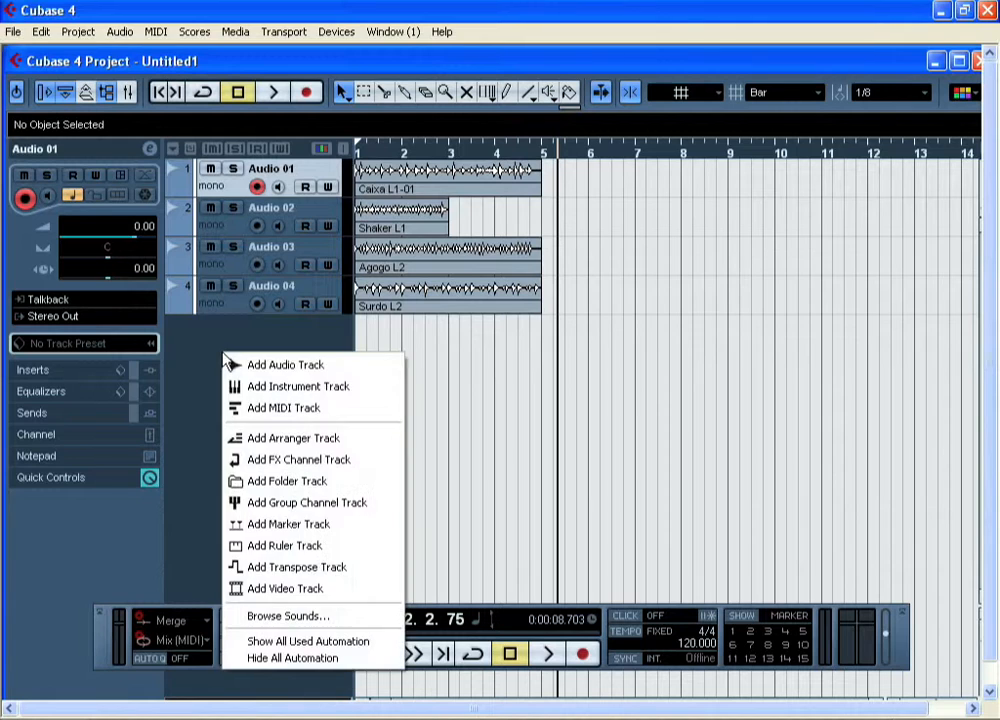
click(265, 366)
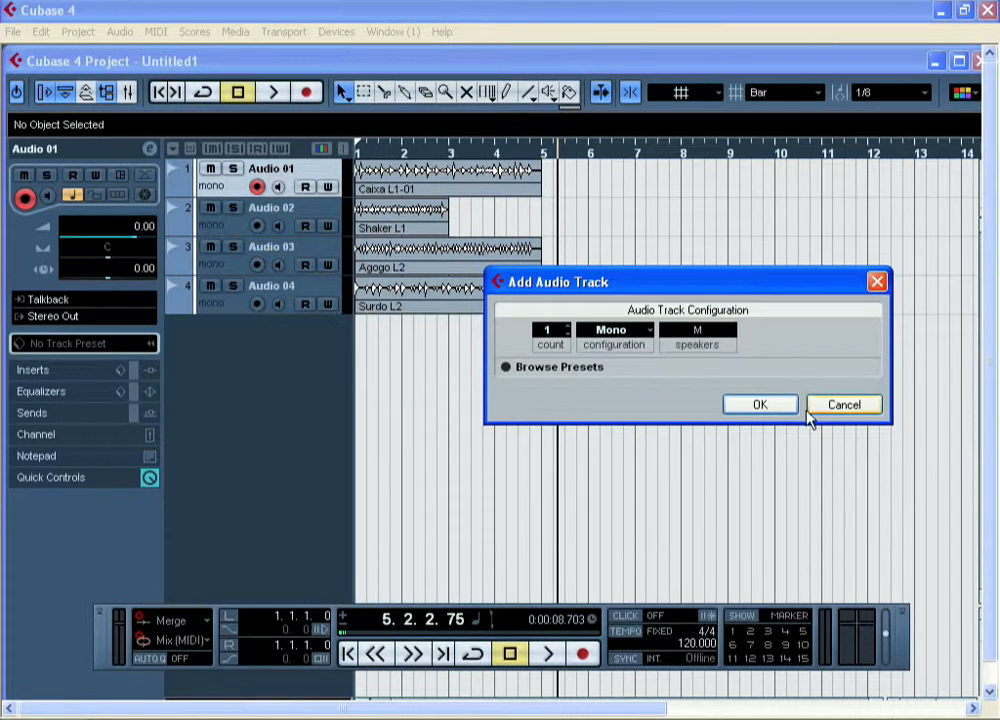
click(765, 406)
drag(335, 218, 330, 358)
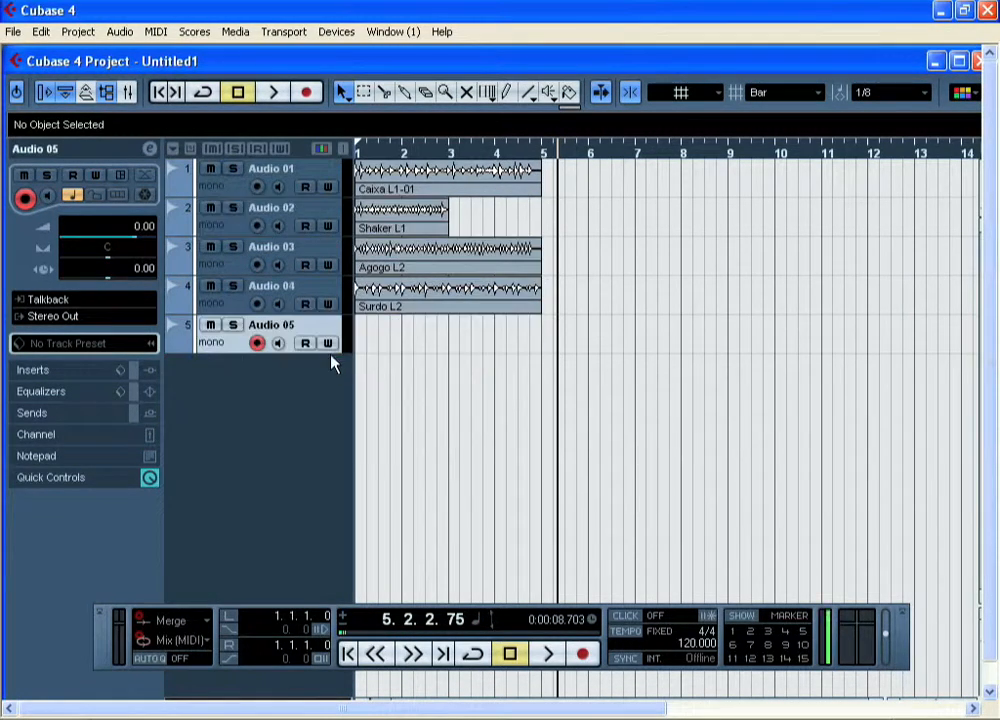
Place the Shaker L1 loop from the Pool onto track Audio 05 at the start of bar 5.
click(236, 31)
click(280, 50)
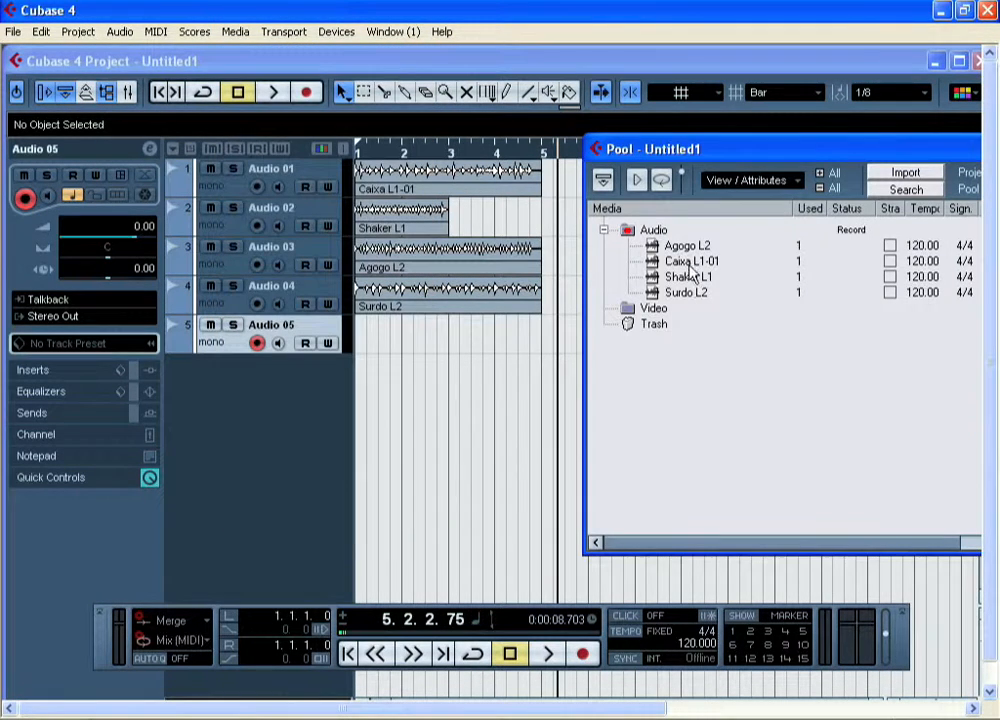
drag(688, 277, 524, 350)
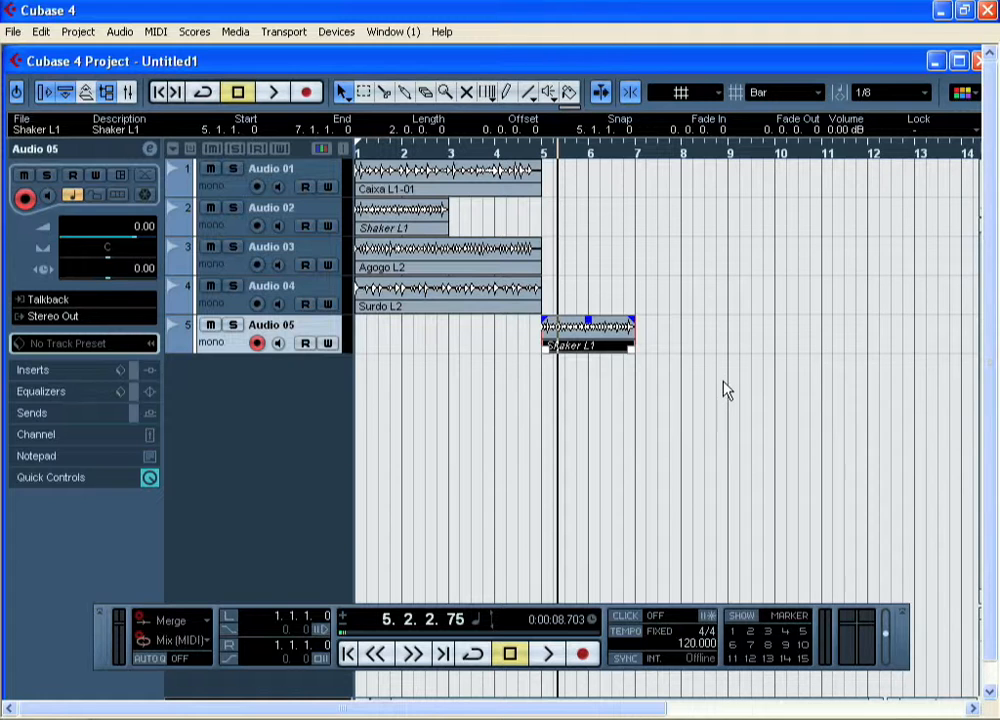
click(674, 413)
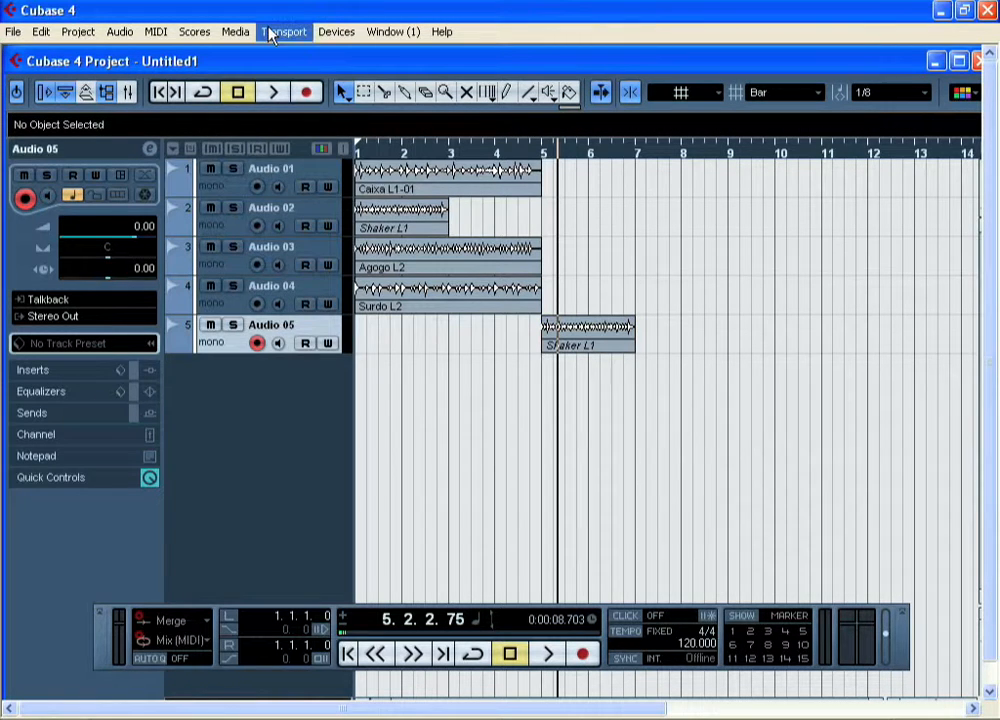
Import the Tambourine Call, Tambourine L1 and Tambourine L2 loops directly into the Pool.
click(236, 32)
click(270, 52)
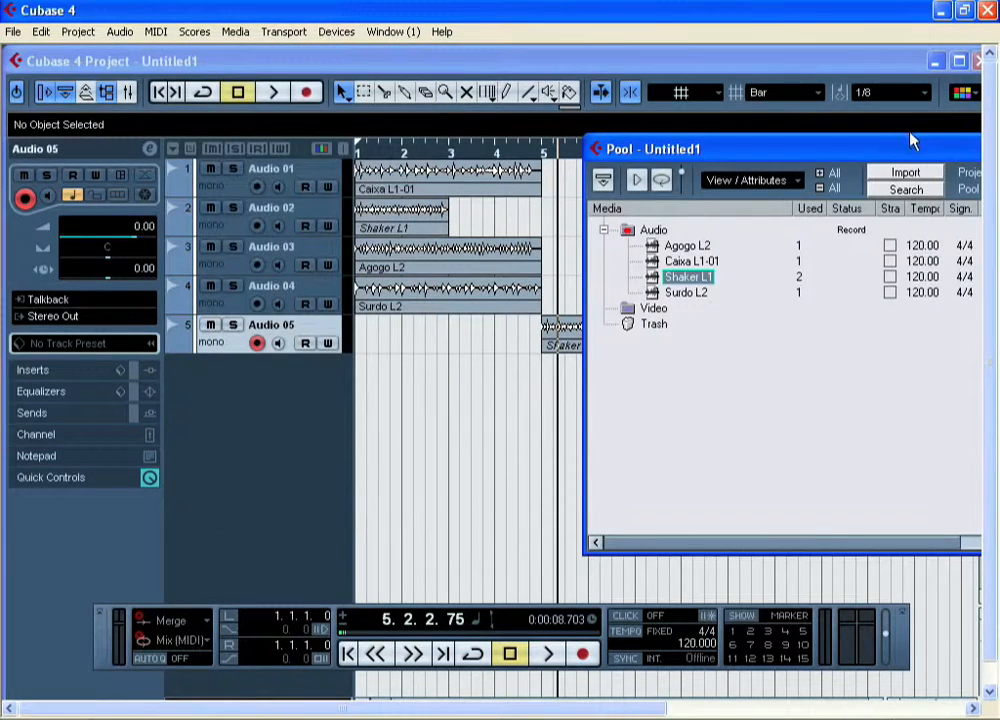
drag(862, 156, 445, 160)
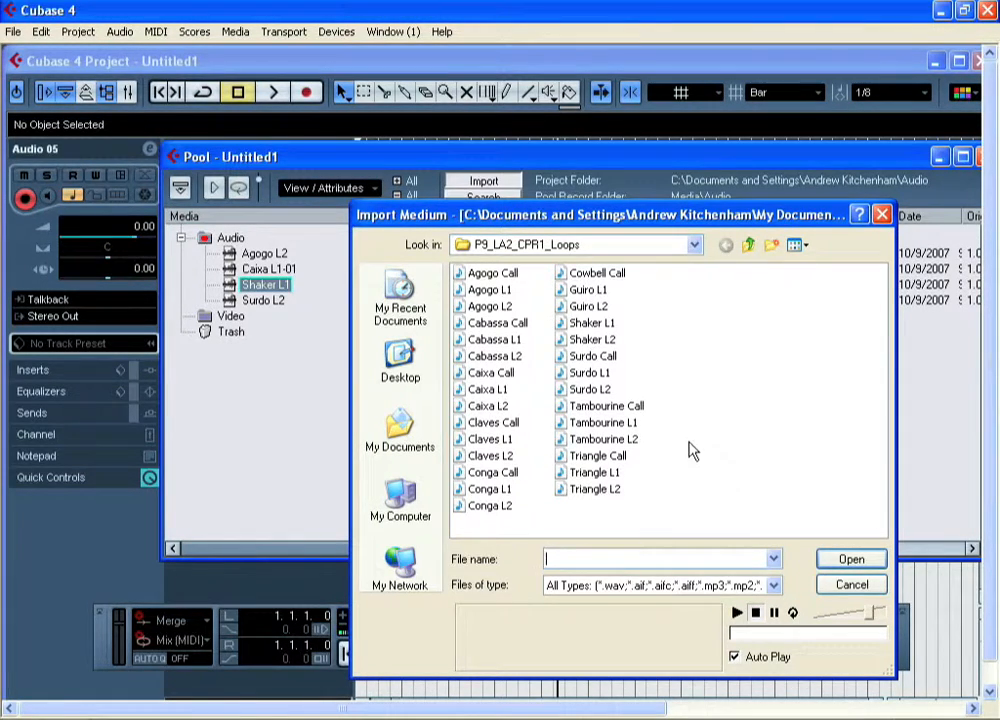
click(638, 439)
shift+click(600, 406)
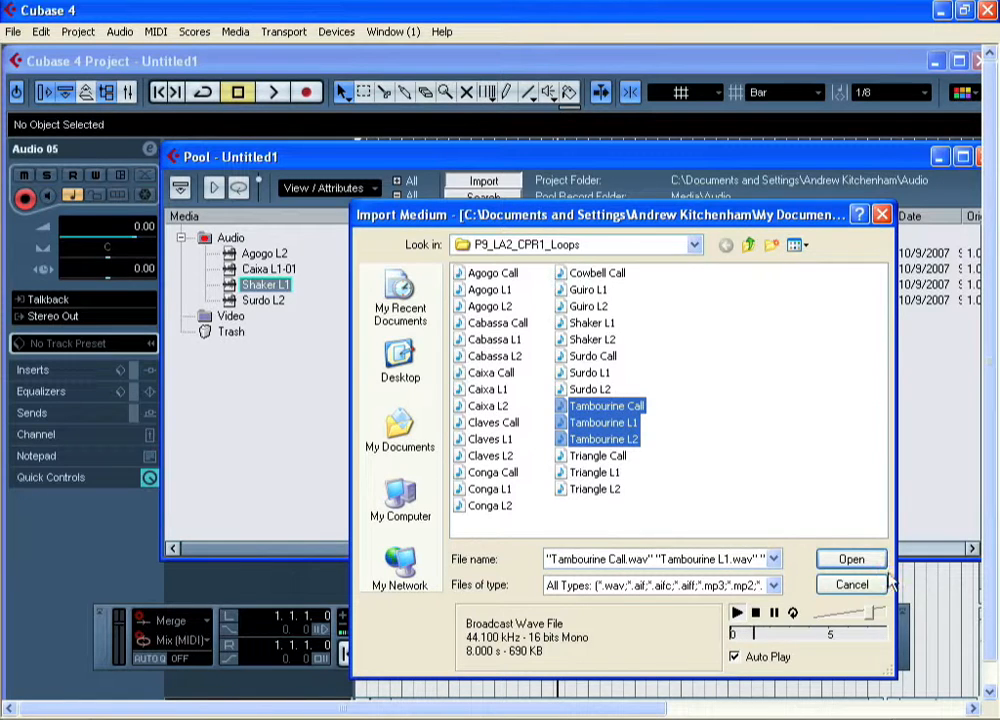
click(852, 560)
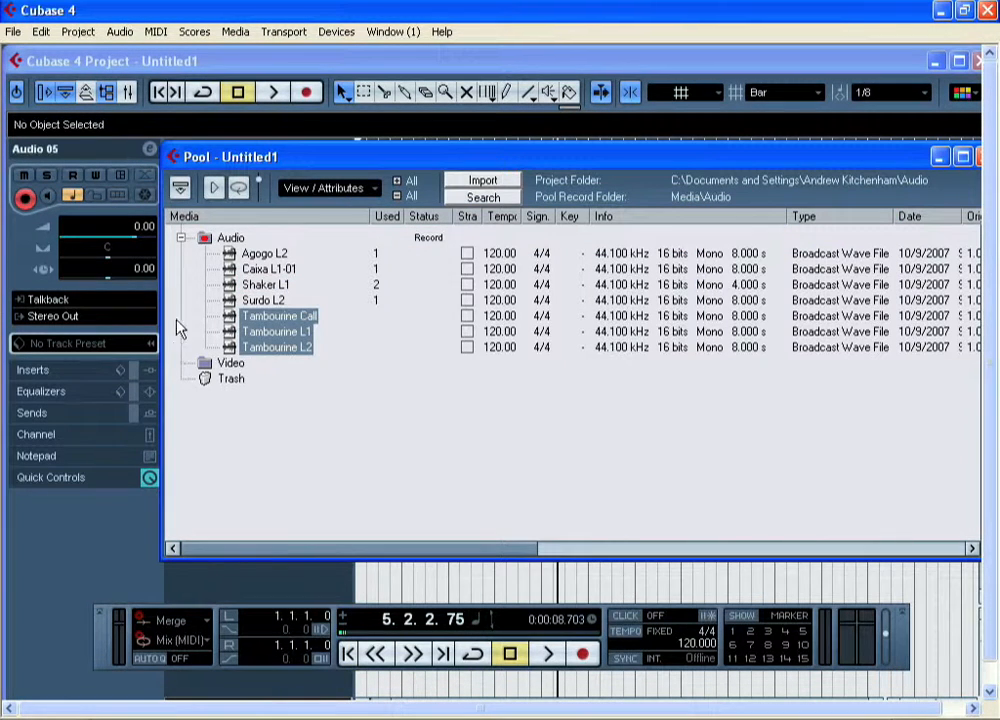
Move the Pool window clear of the tracks and add one mono audio track below Audio 05.
drag(496, 158, 980, 118)
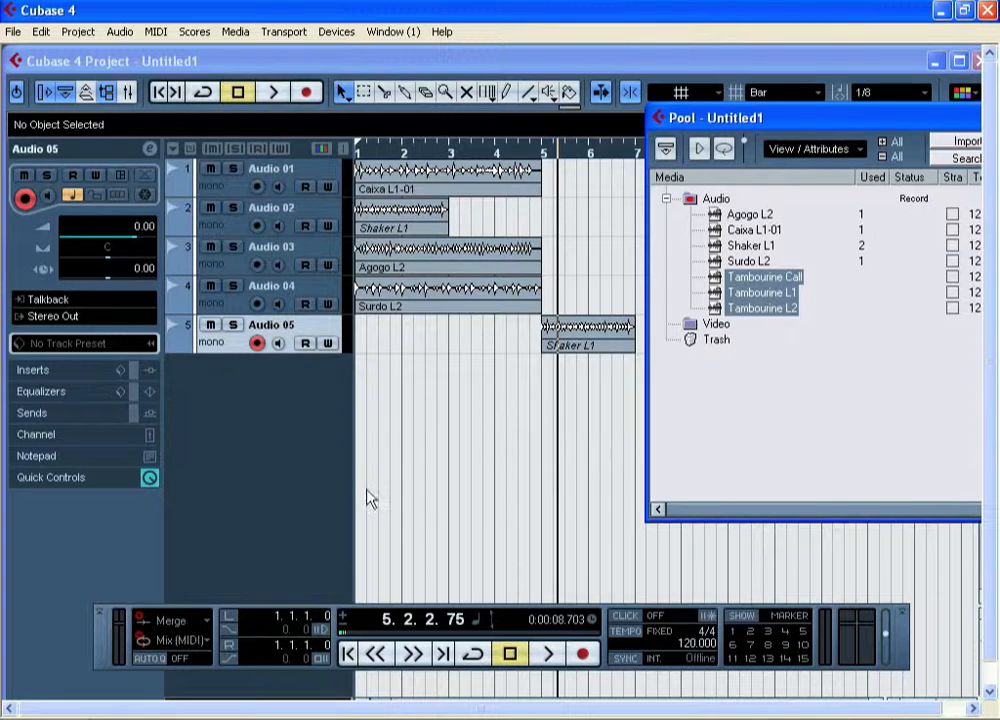
right_click(214, 390)
click(255, 398)
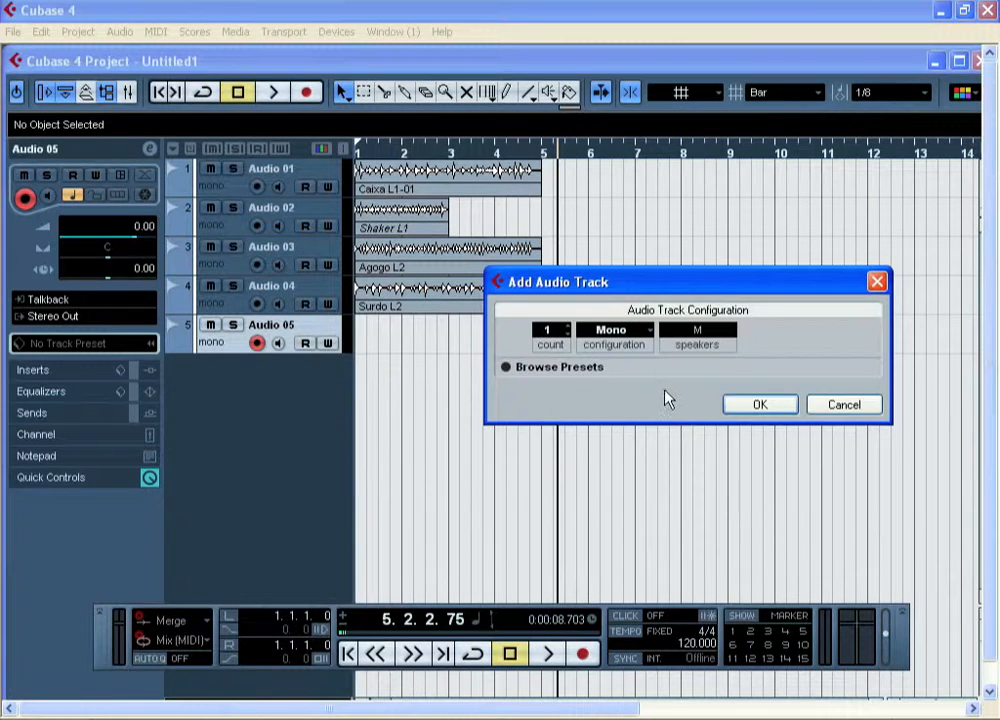
click(756, 404)
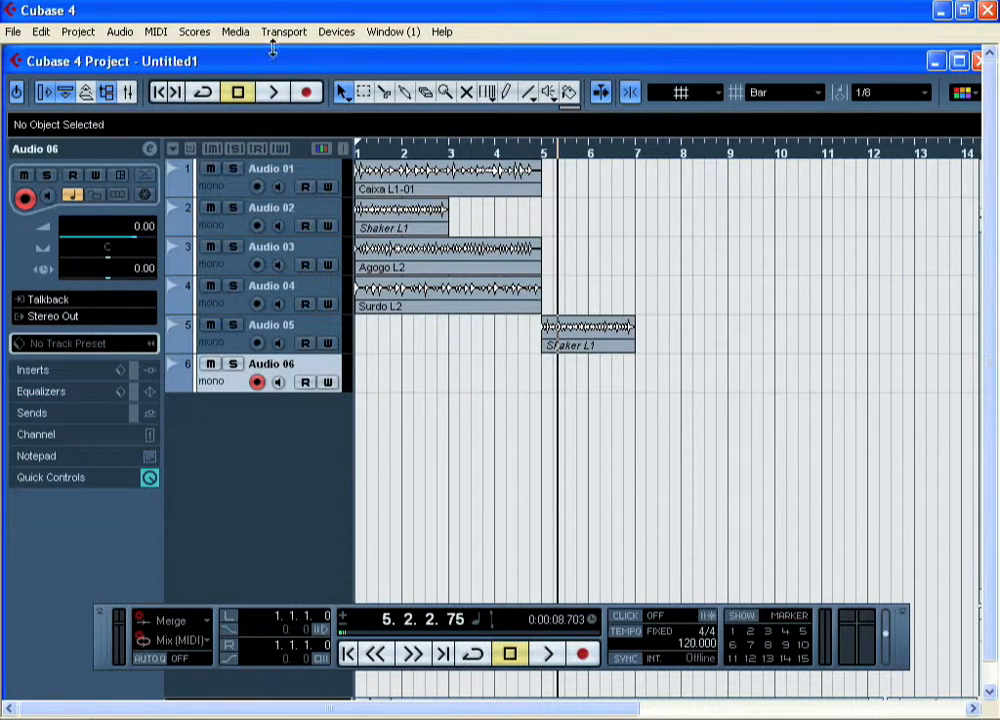
Place the Tambourine L2 loop from the Pool onto track Audio 06 at the start of bar 1.
click(240, 32)
click(245, 53)
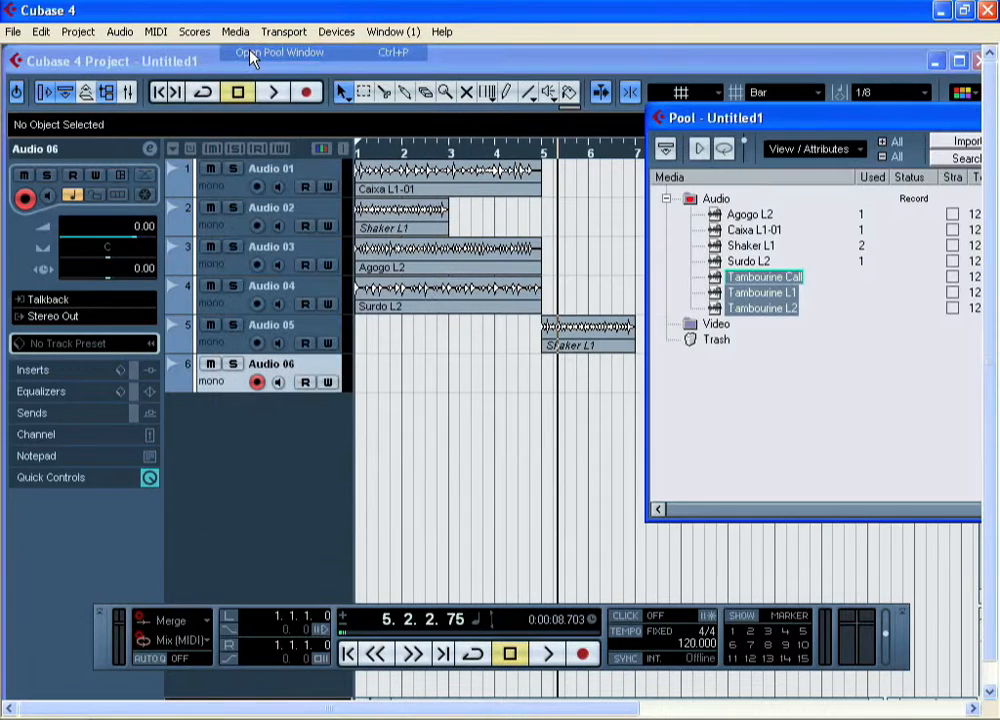
click(781, 350)
drag(752, 309, 362, 388)
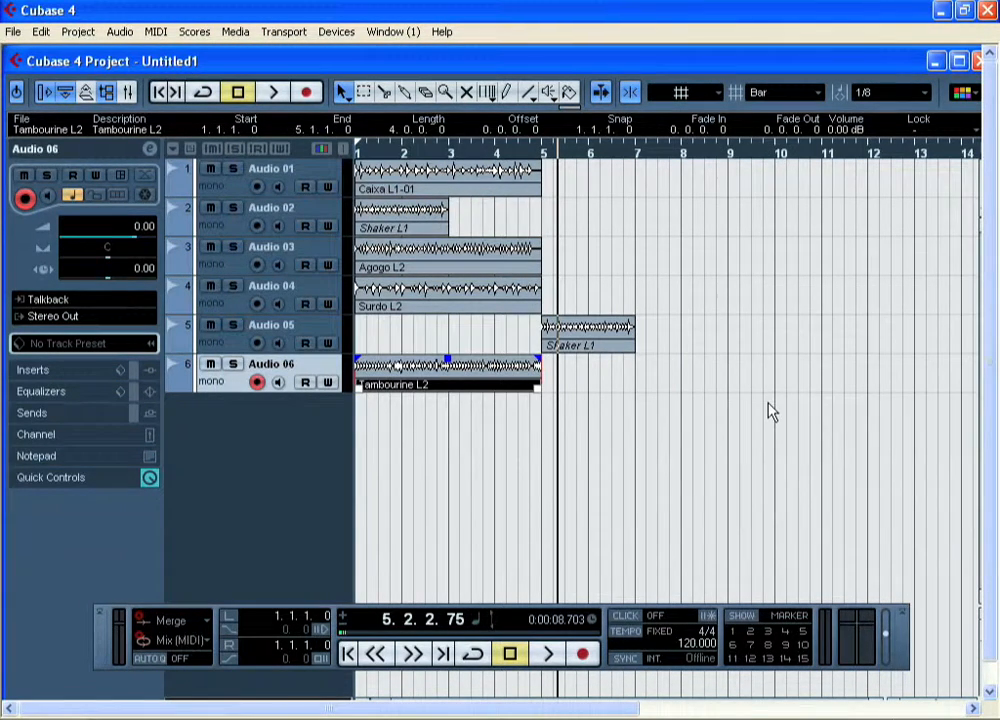
From the Pool, place Tambourine L1 on track Audio 06 at bar 6 and Tambourine Call on track Audio 05 at bar 1.
key(ctrl+p)
drag(760, 295, 600, 375)
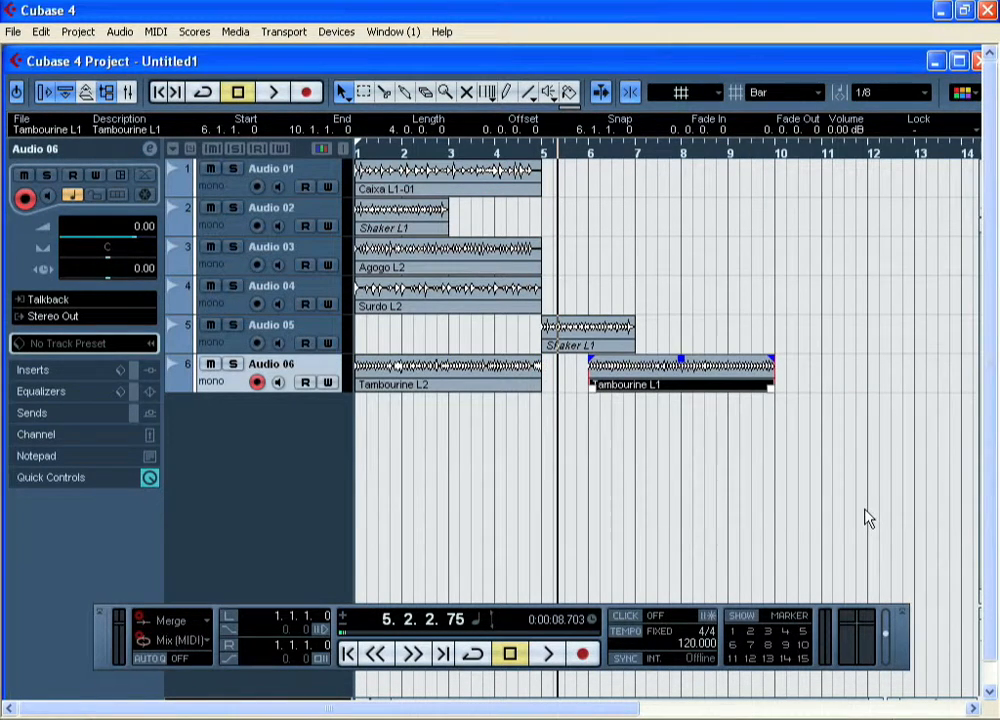
key(ctrl+p)
drag(765, 277, 366, 347)
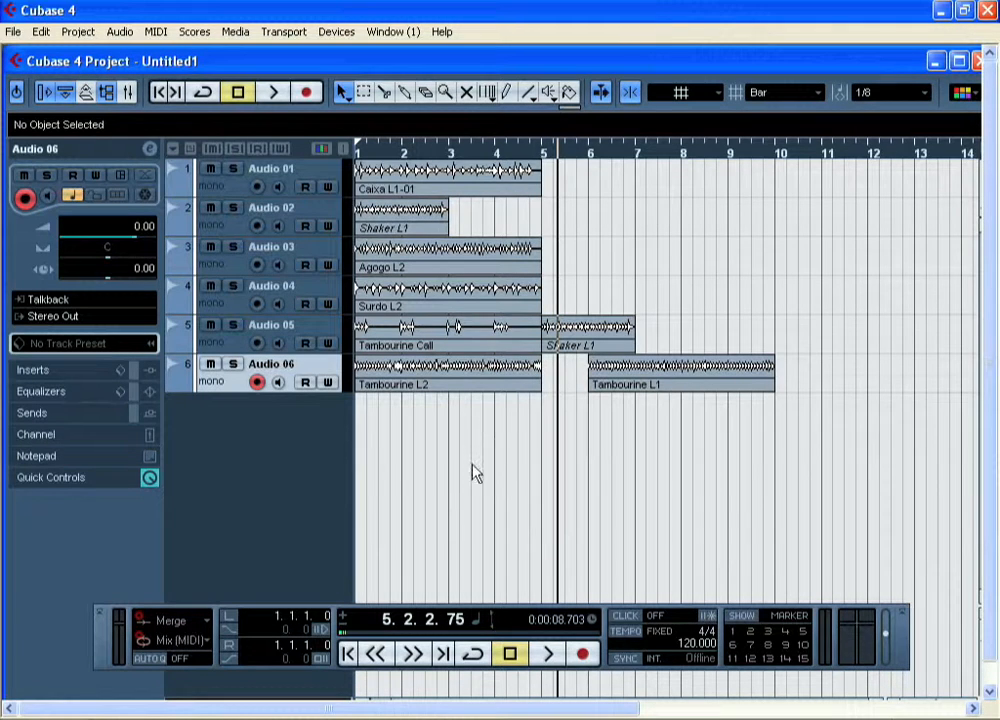
click(13, 31)
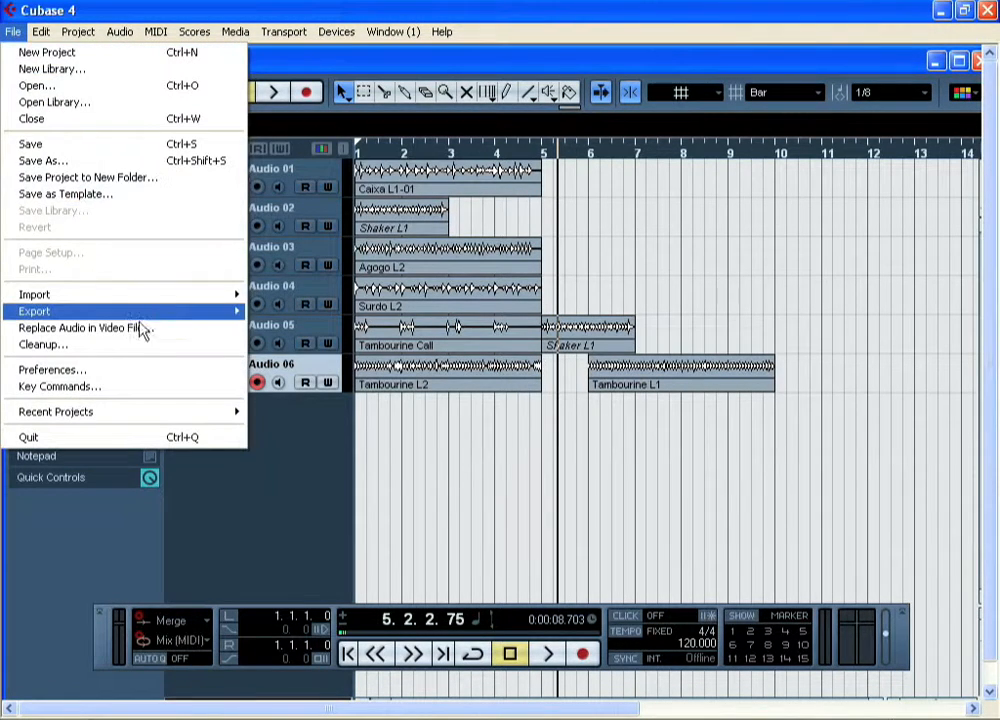
mouse_move(156, 303)
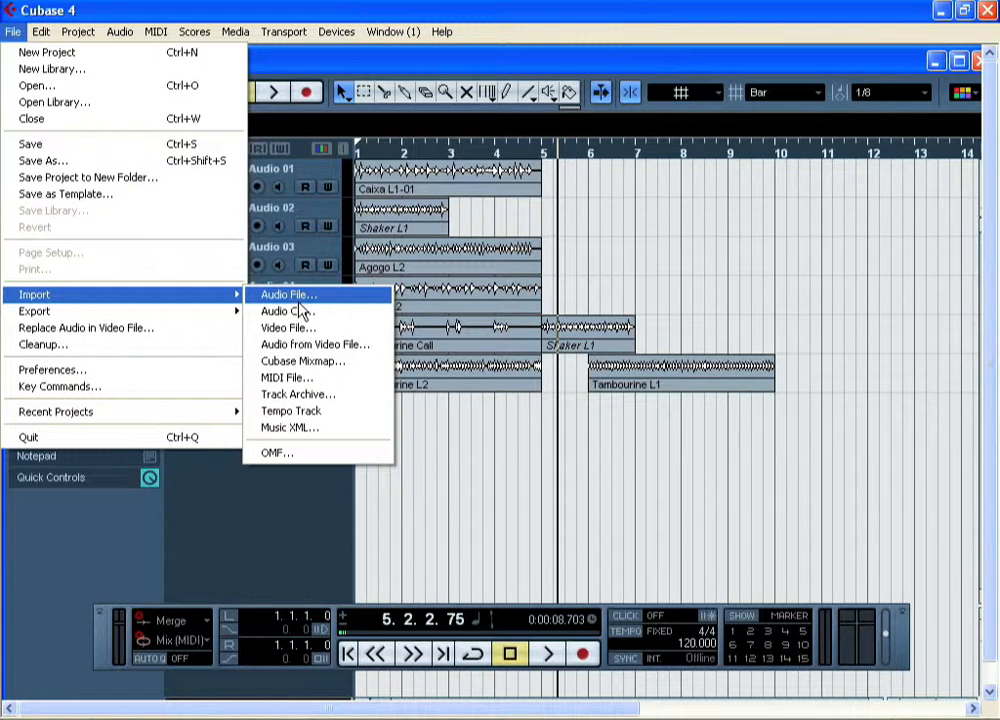
click(434, 487)
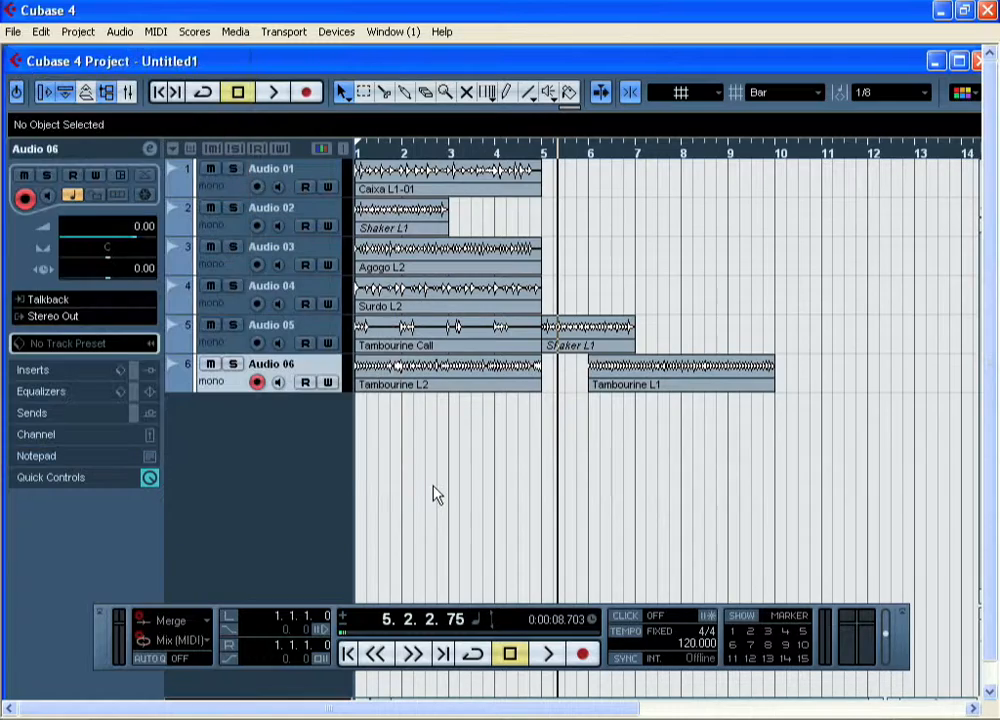